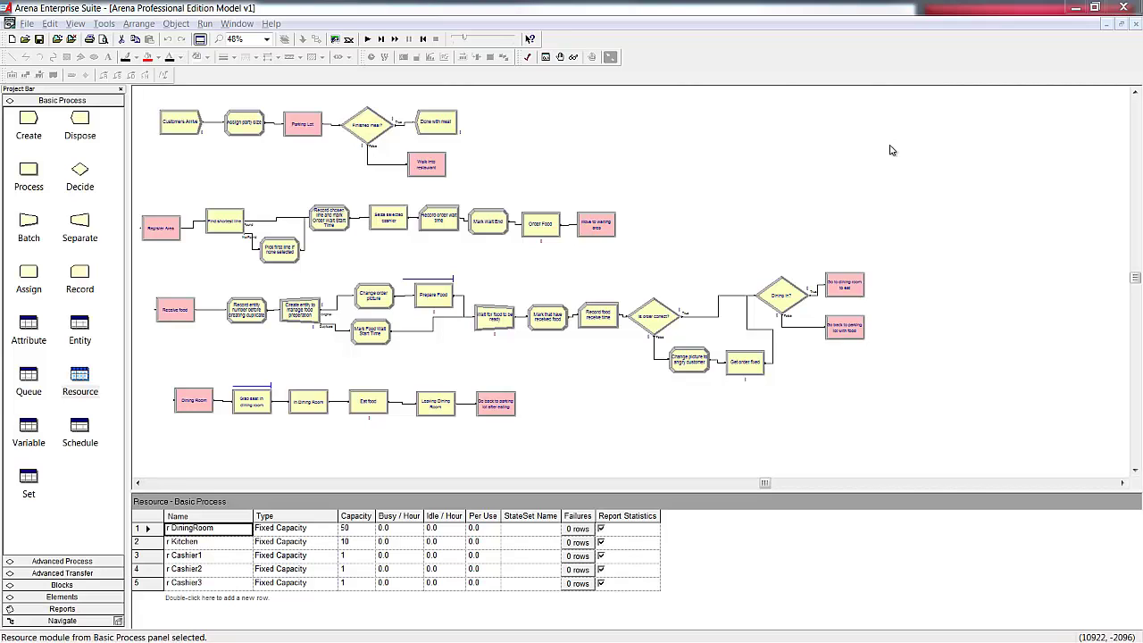
Review the model's resources, queues and the members of the cashiers resource set
left_click(88, 386)
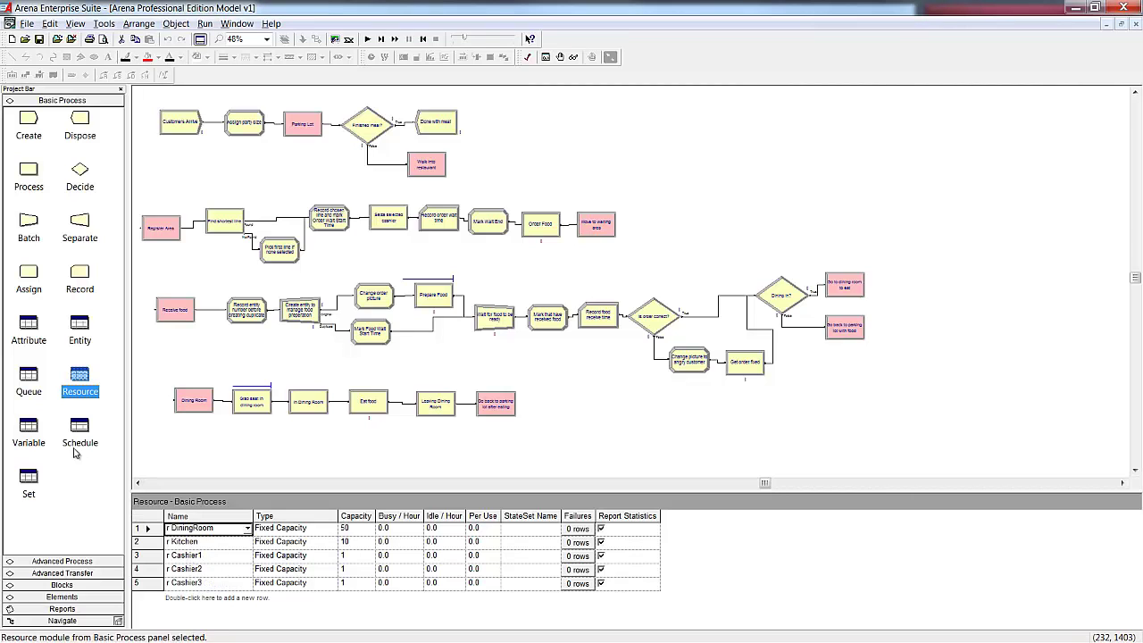
left_click(32, 382)
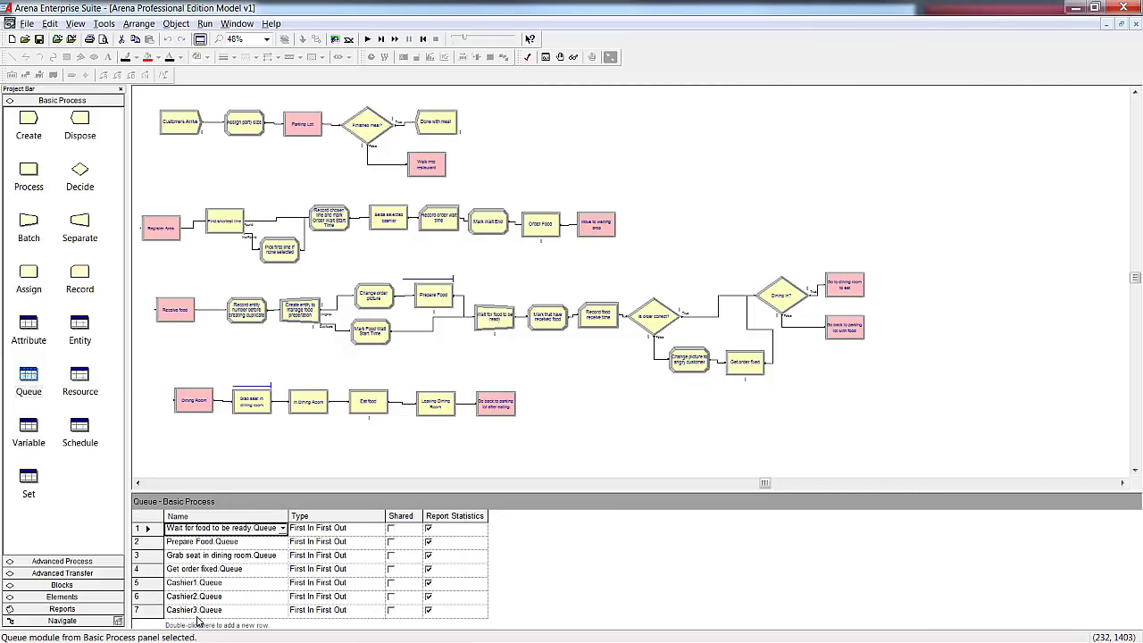
left_click(29, 479)
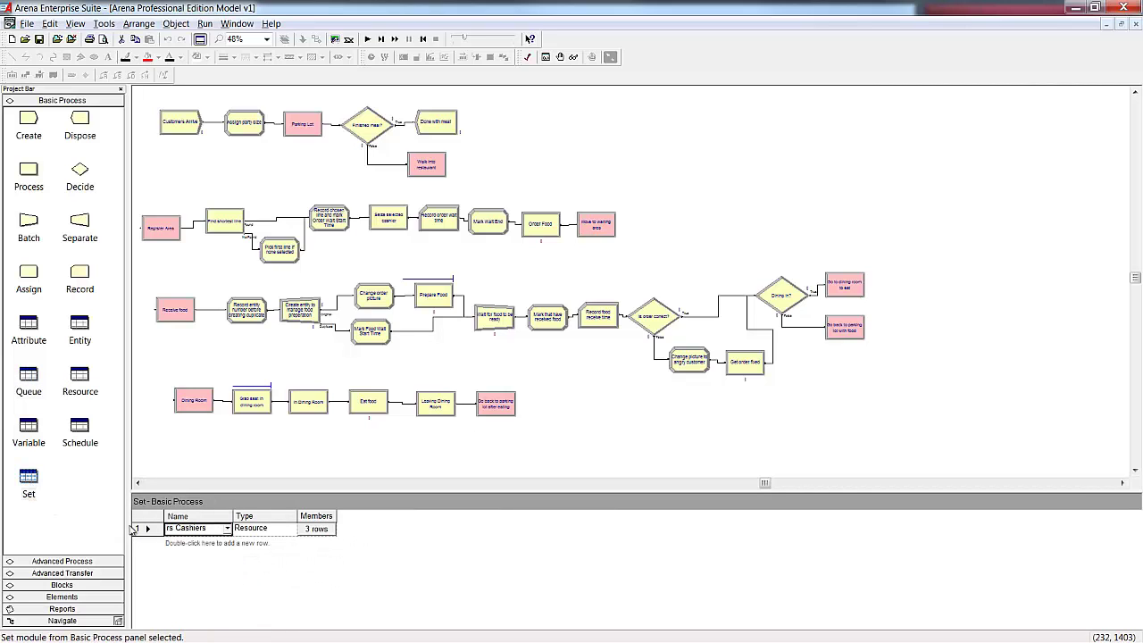
left_click(316, 528)
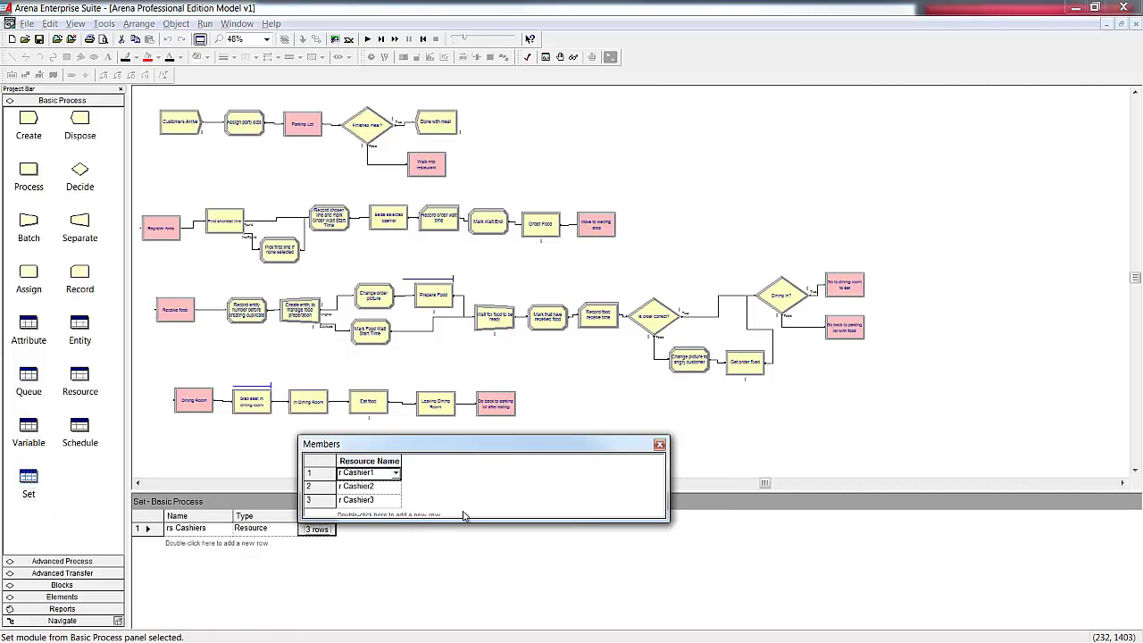
left_click(659, 444)
Check that advanced set qs Cashiers holds the three cashier queues
left_click(82, 562)
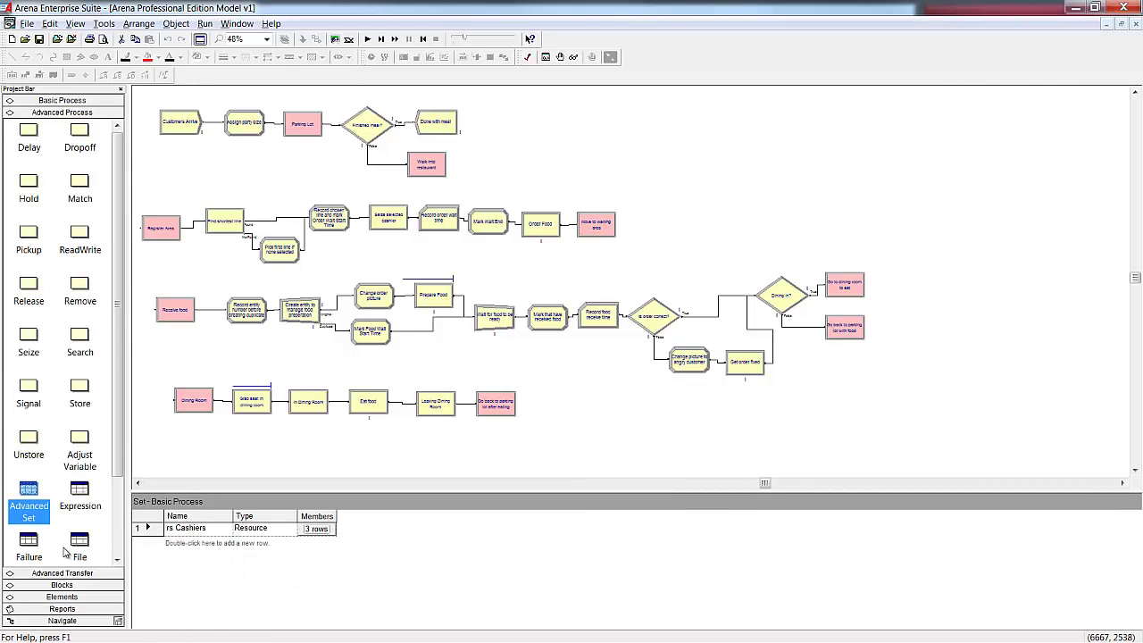
left_click(33, 506)
left_click(283, 528)
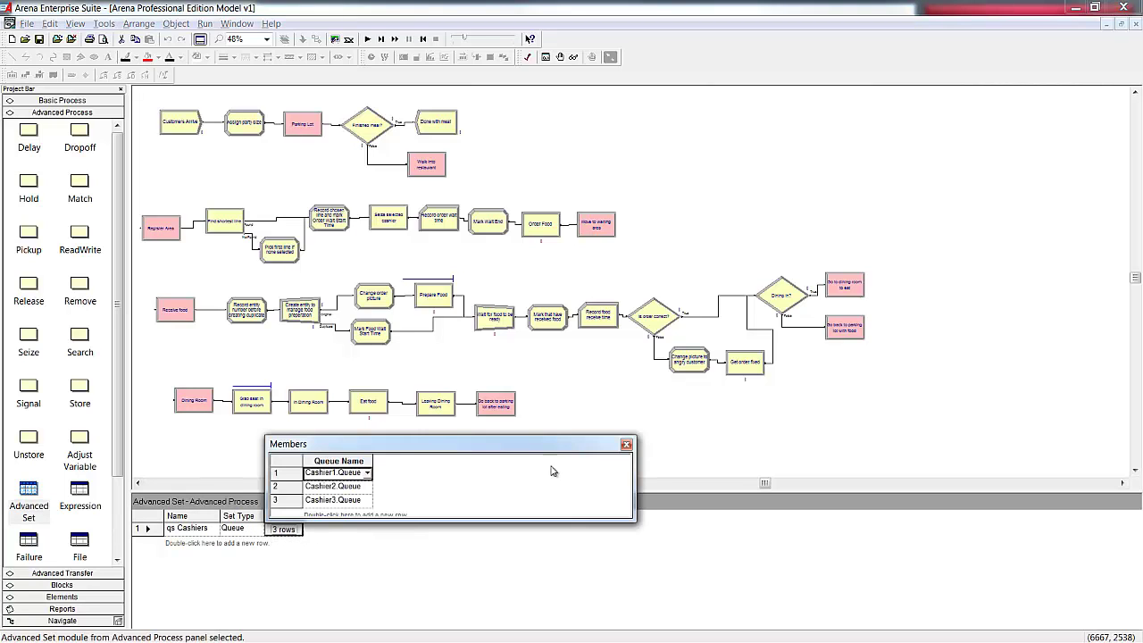
left_click(626, 445)
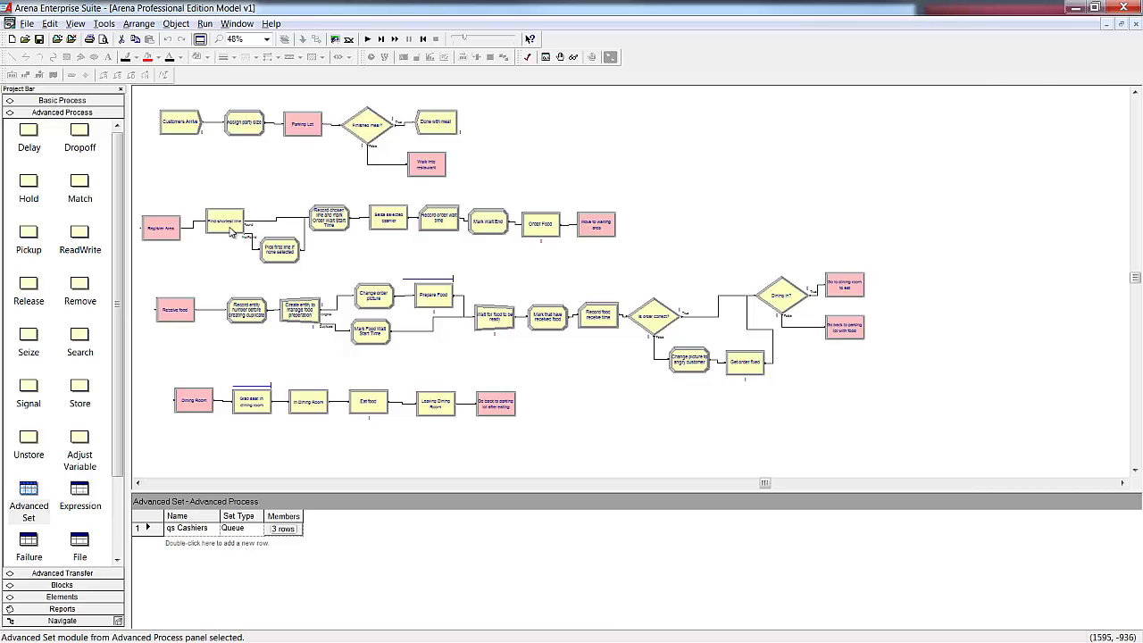
Review the Find shortest line search settings unchanged, then run the simulation
double_click(225, 224)
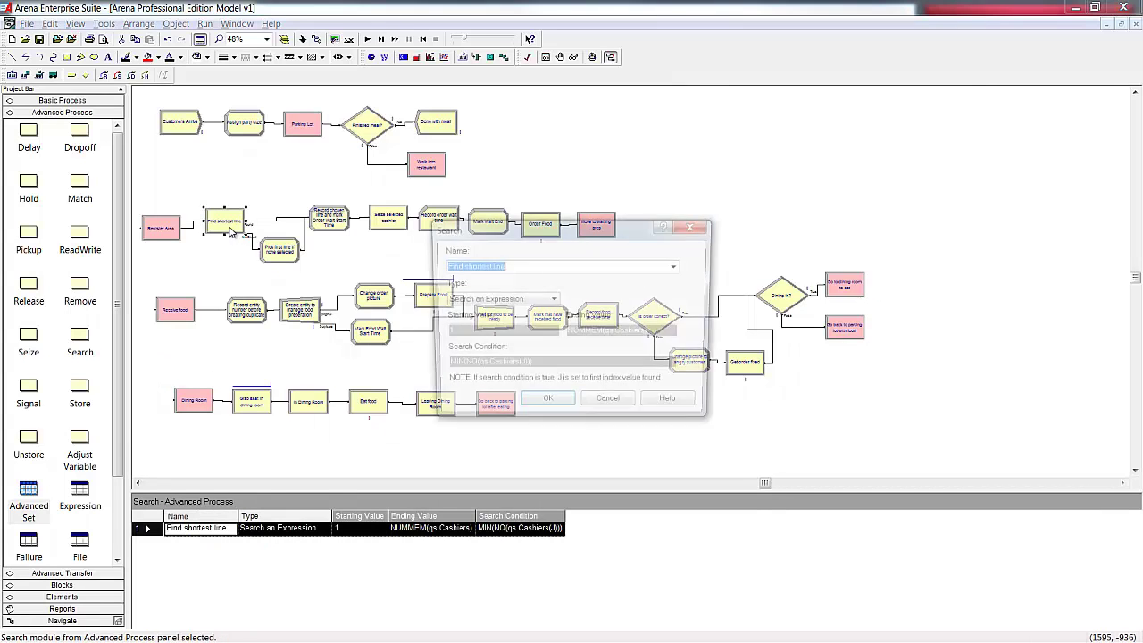
left_click(610, 405)
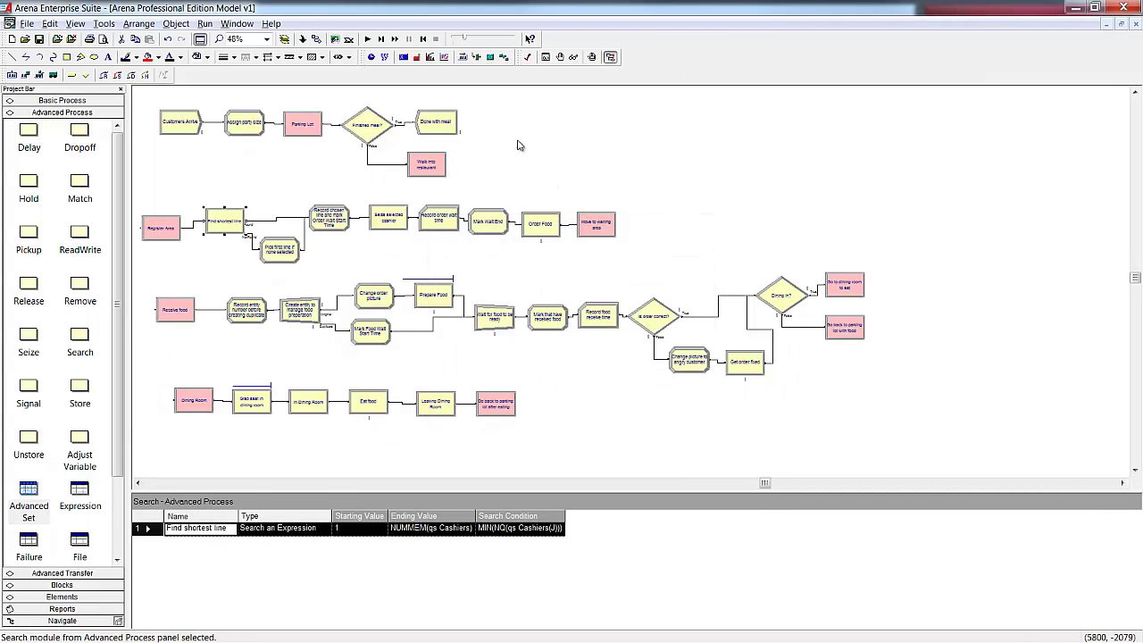
left_click(369, 41)
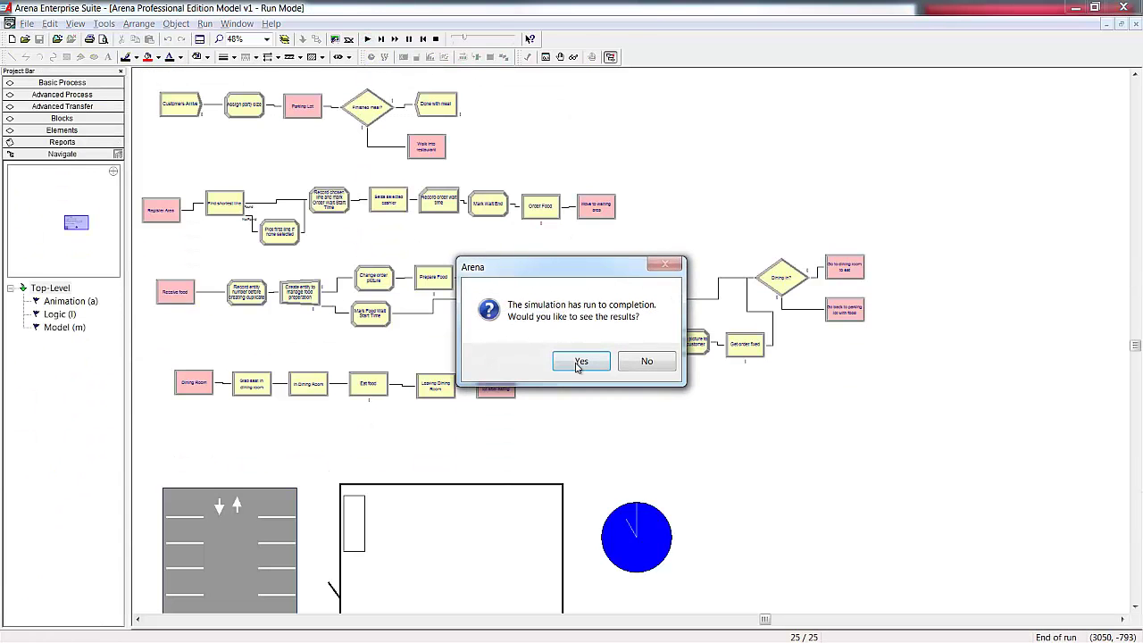
Open the results report and jump to its Queue section
left_click(581, 363)
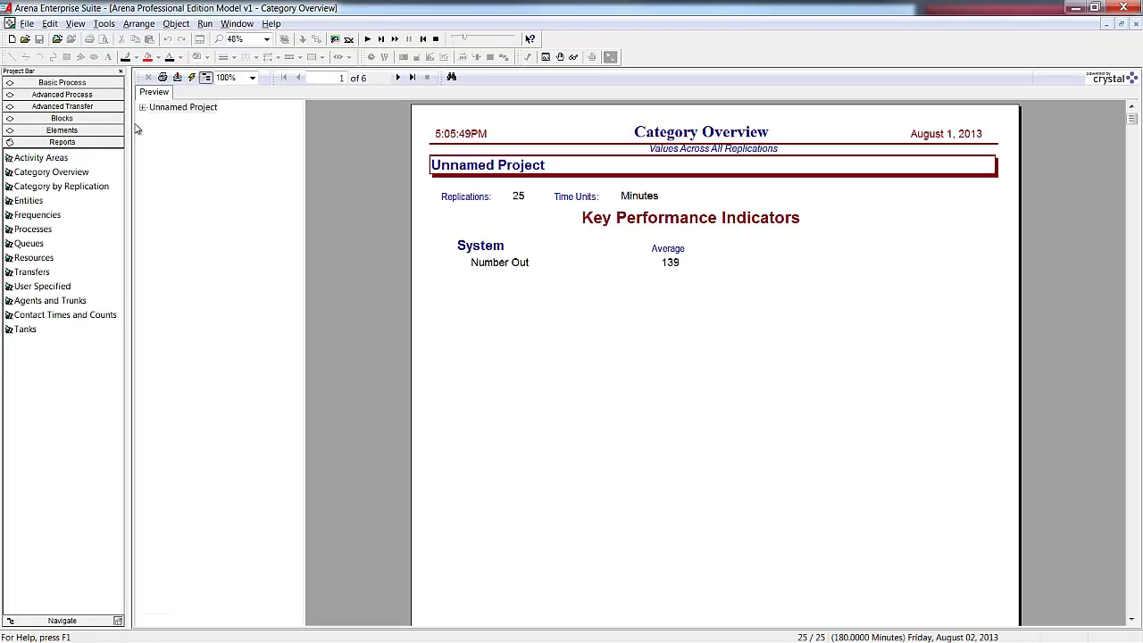
left_click(142, 107)
left_click(172, 134)
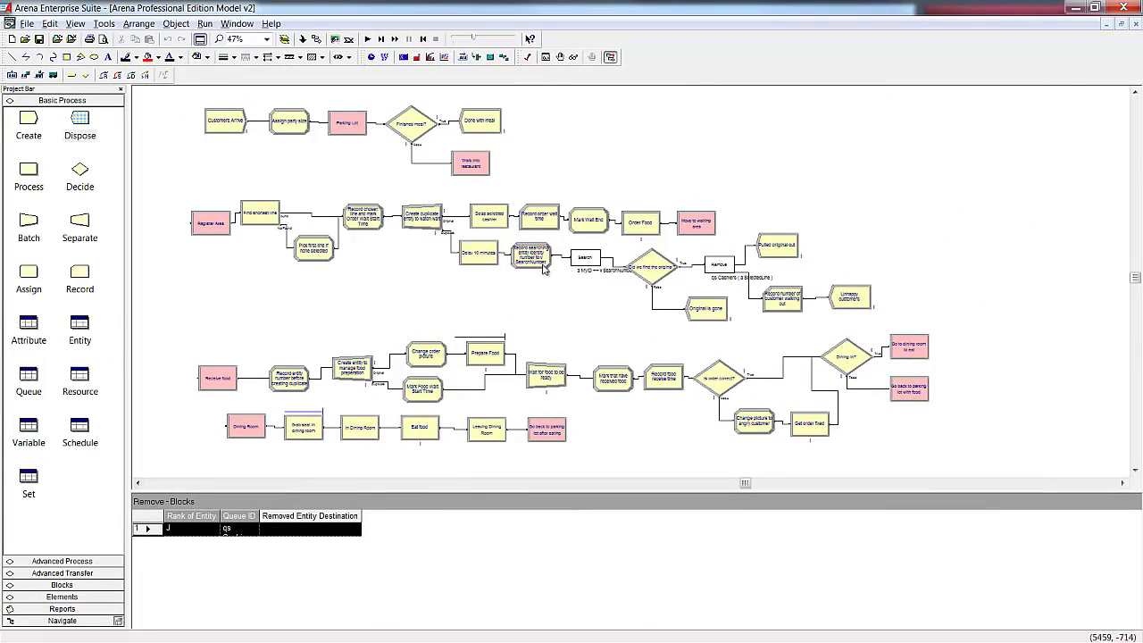
double_click(430, 232)
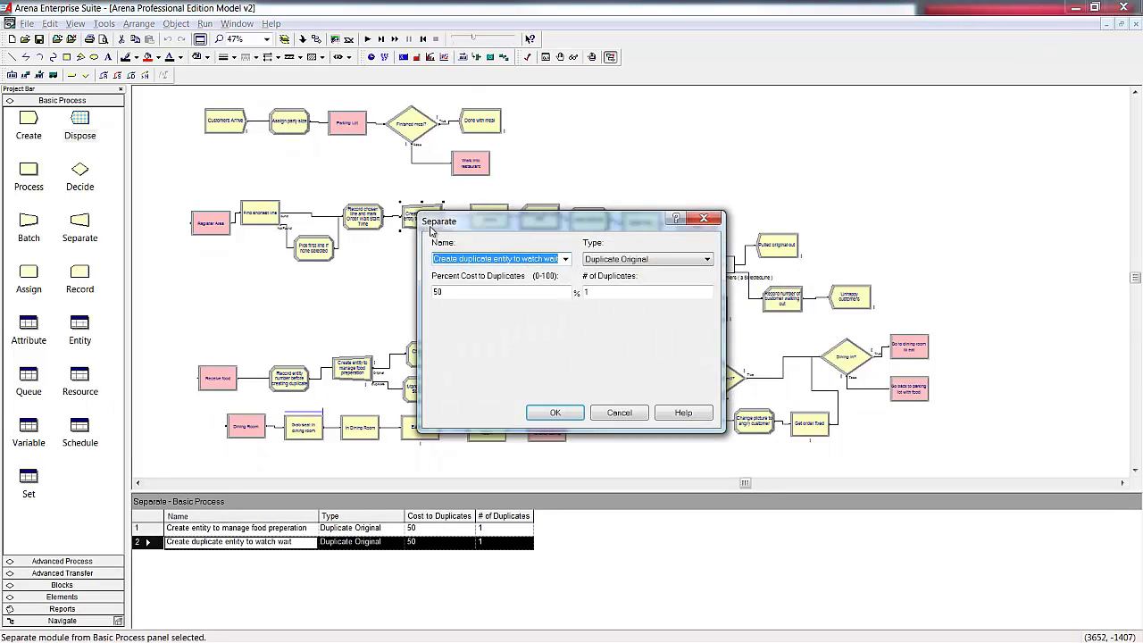
left_click(618, 413)
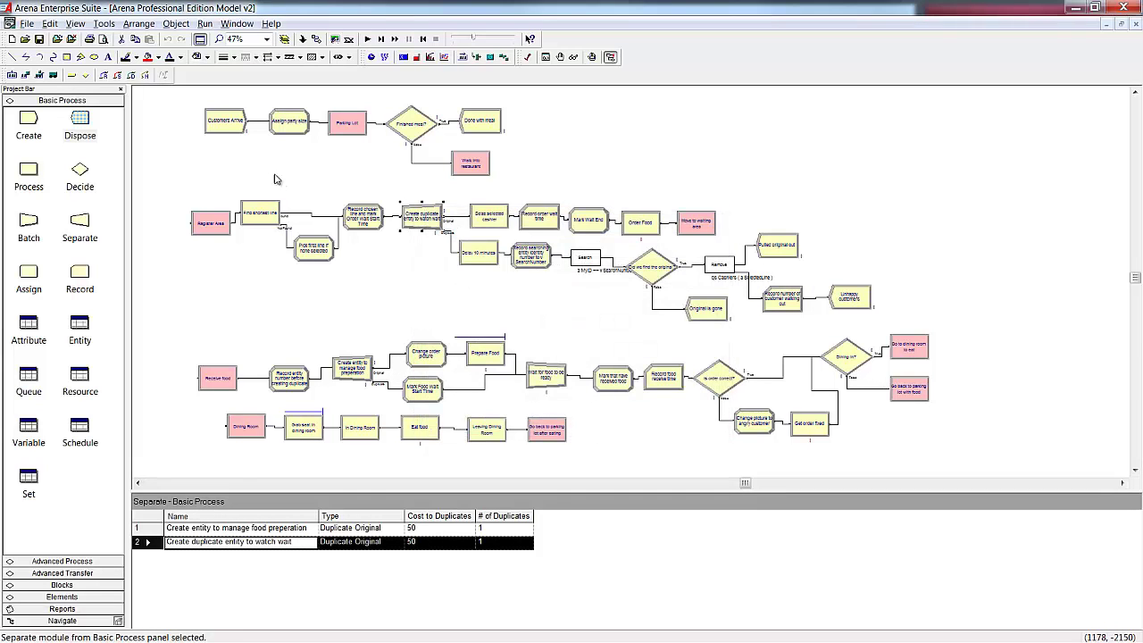
double_click(360, 221)
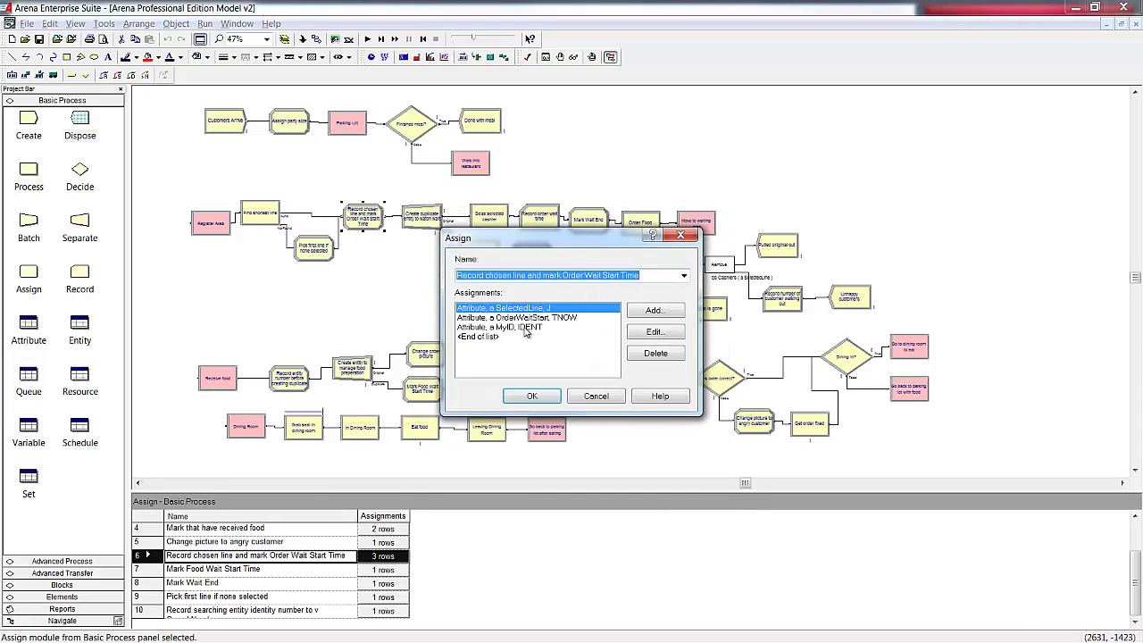
left_click(524, 327)
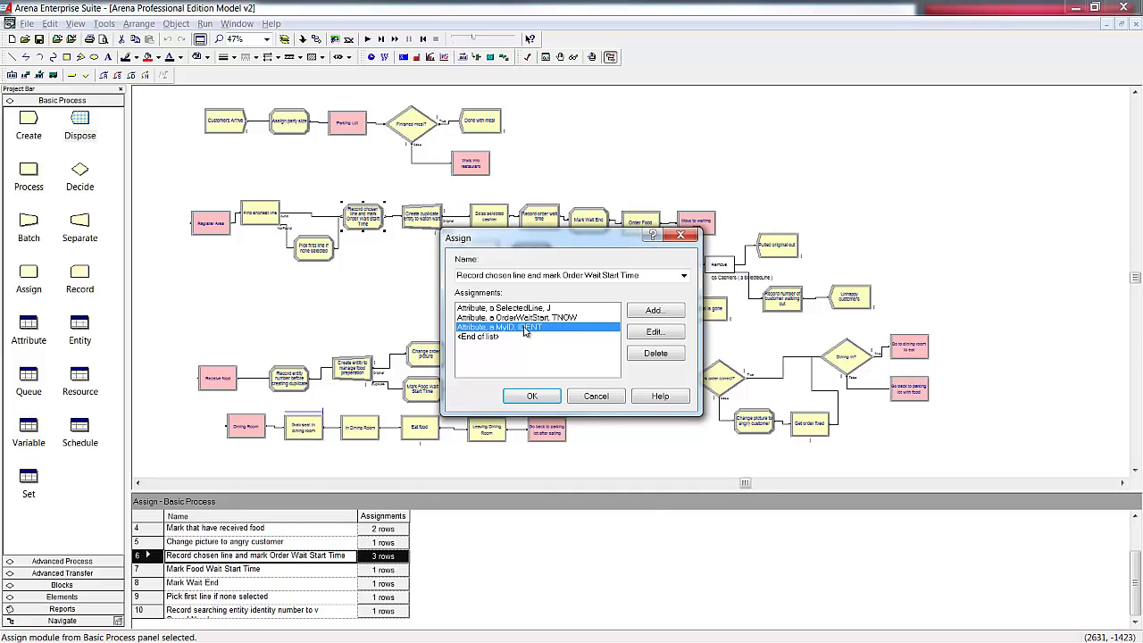
left_click(522, 308)
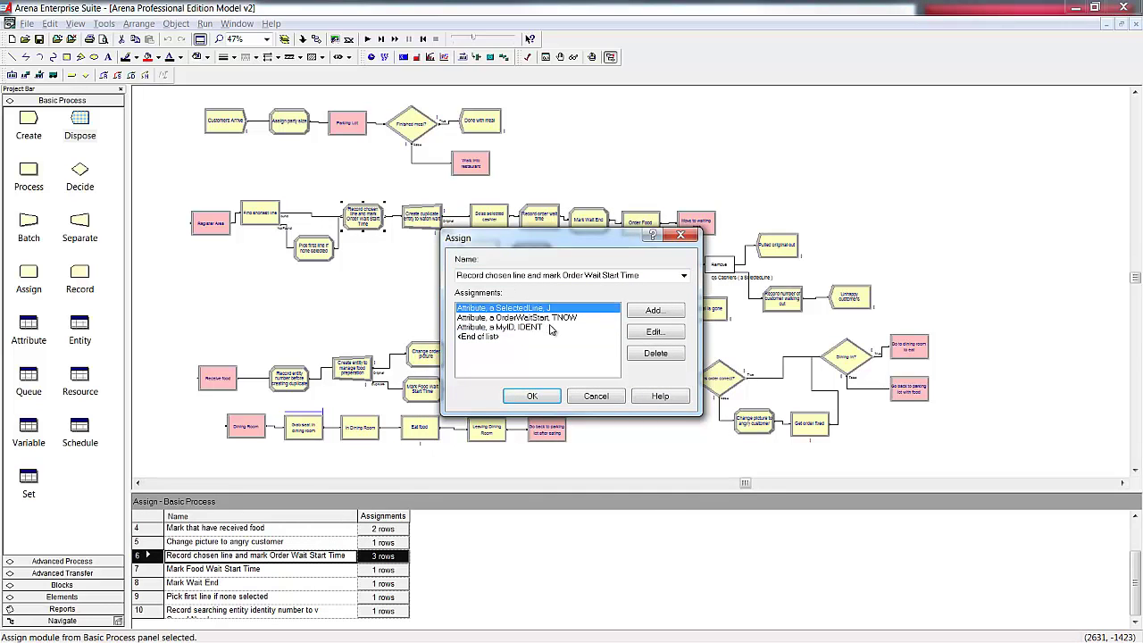
left_click(608, 395)
double_click(480, 266)
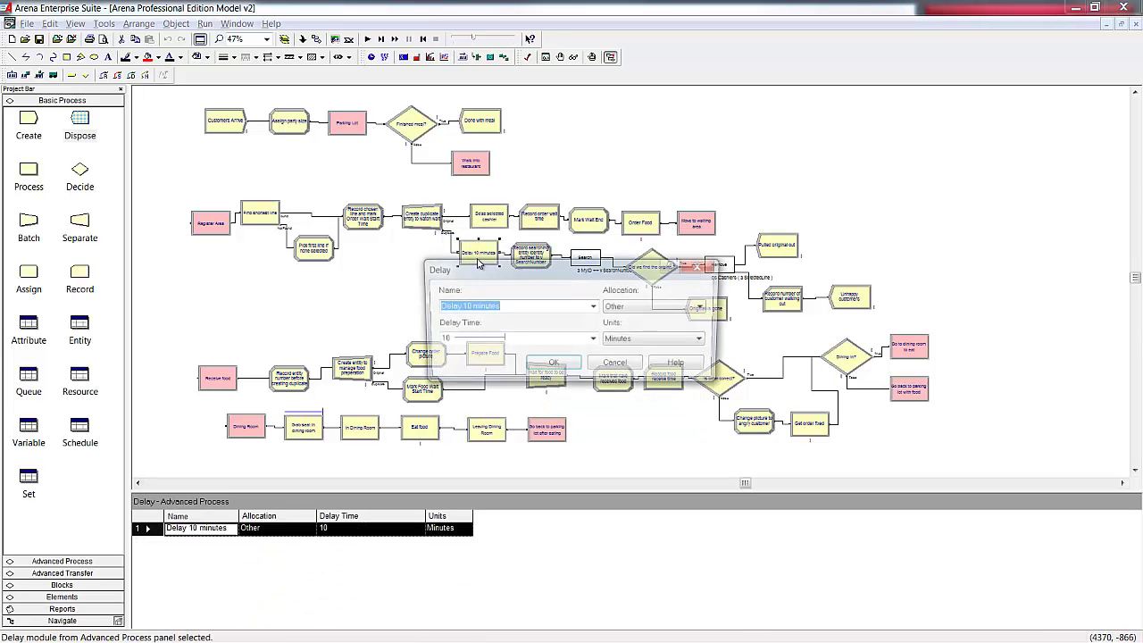
left_click(609, 364)
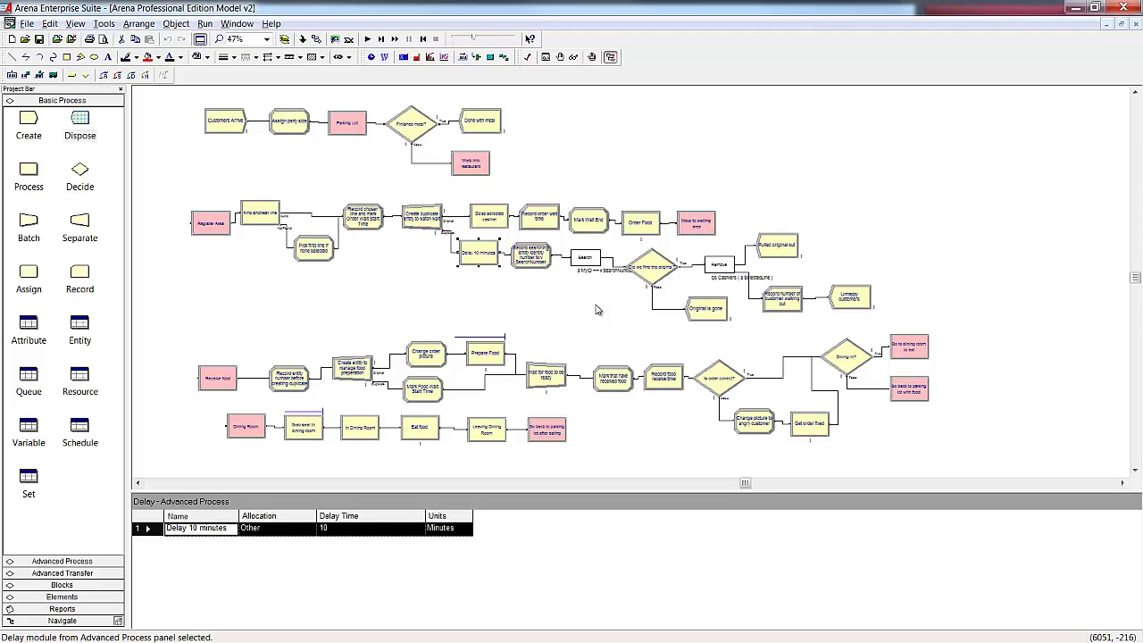
double_click(547, 262)
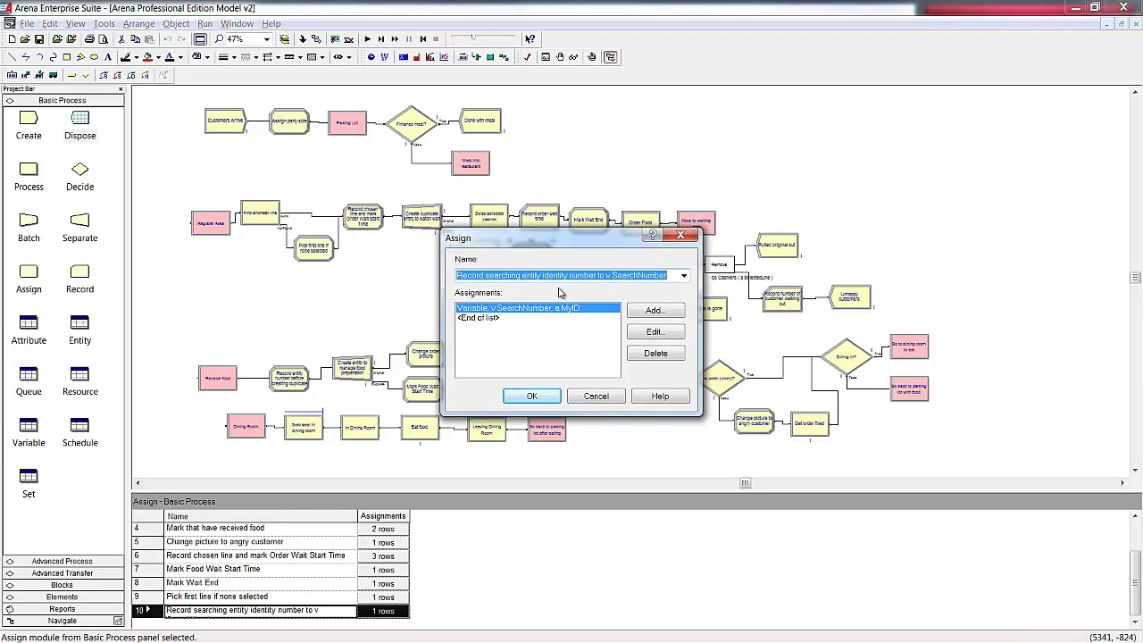
left_click(594, 397)
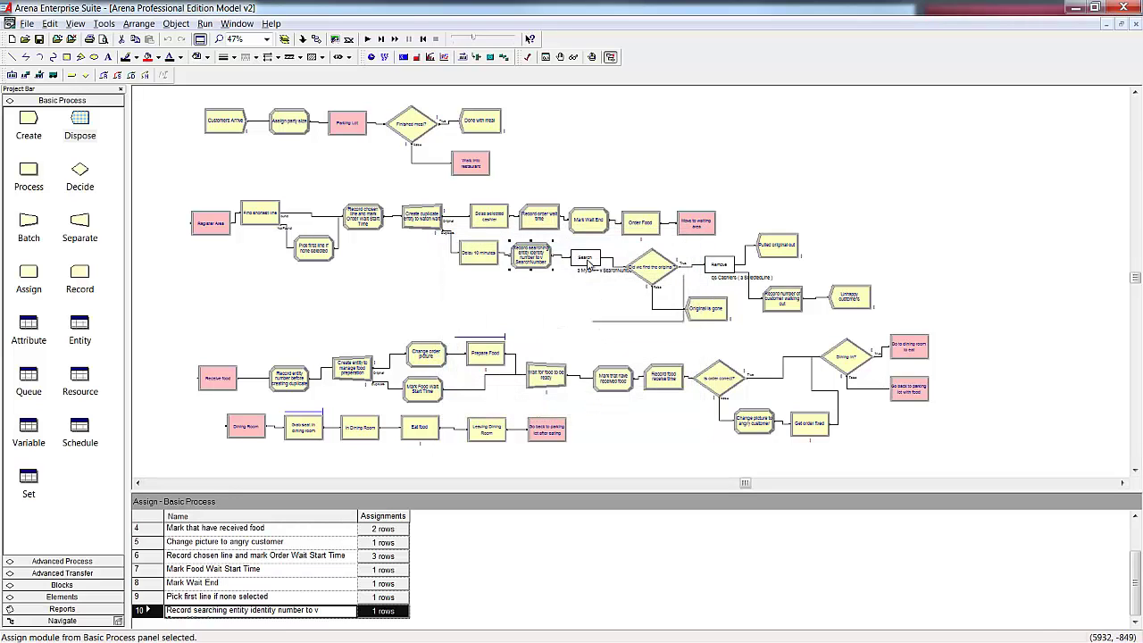
left_click(589, 265)
double_click(589, 262)
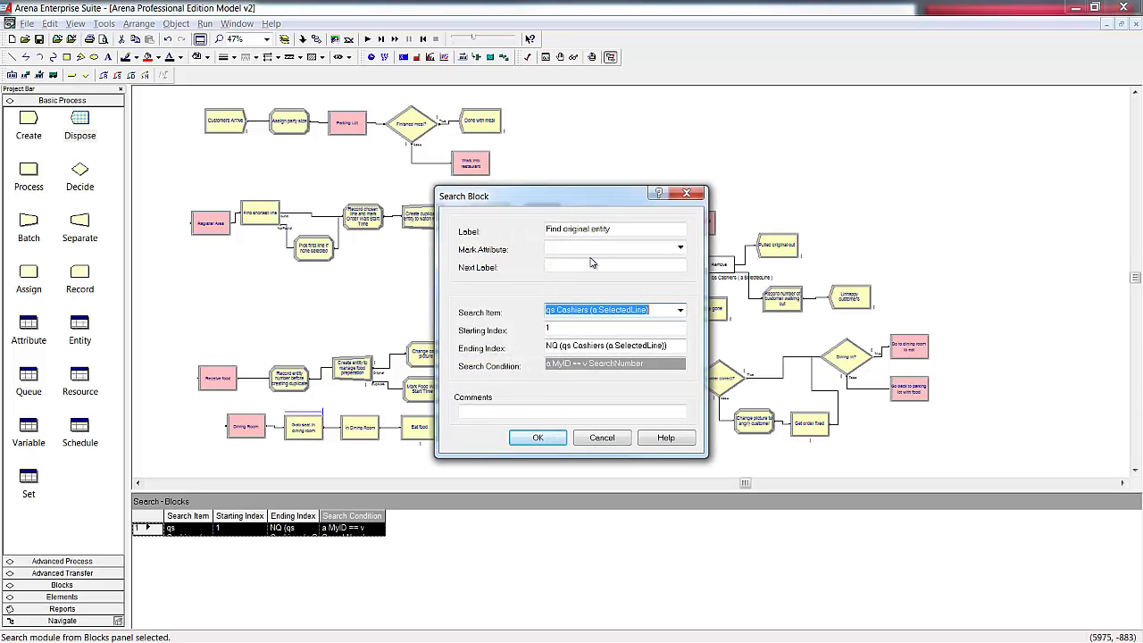
left_click(602, 438)
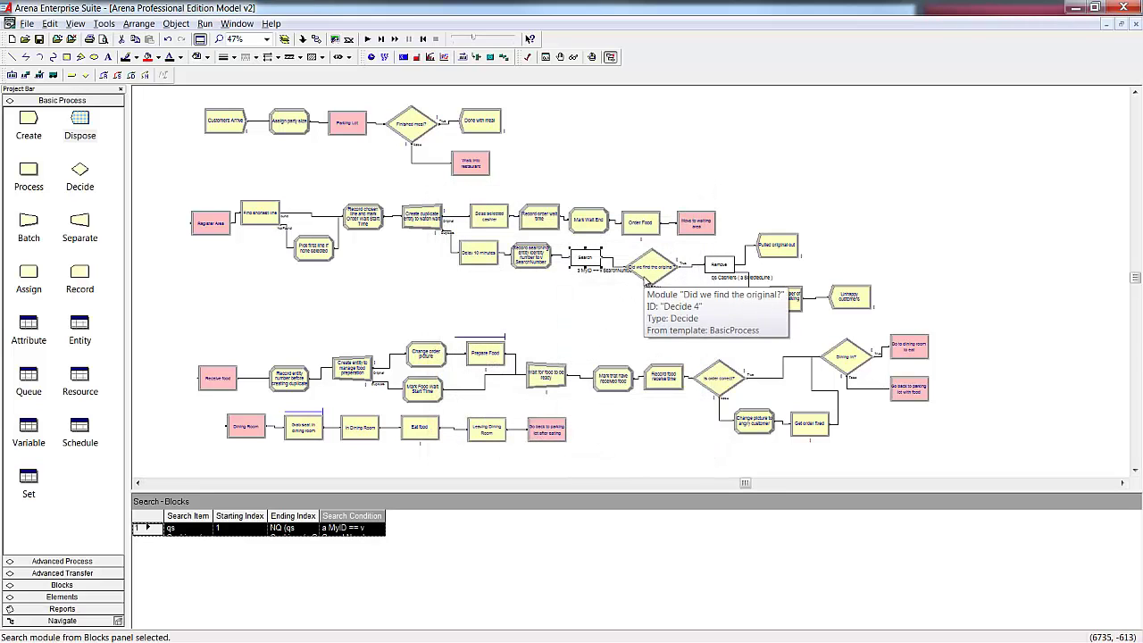
double_click(651, 274)
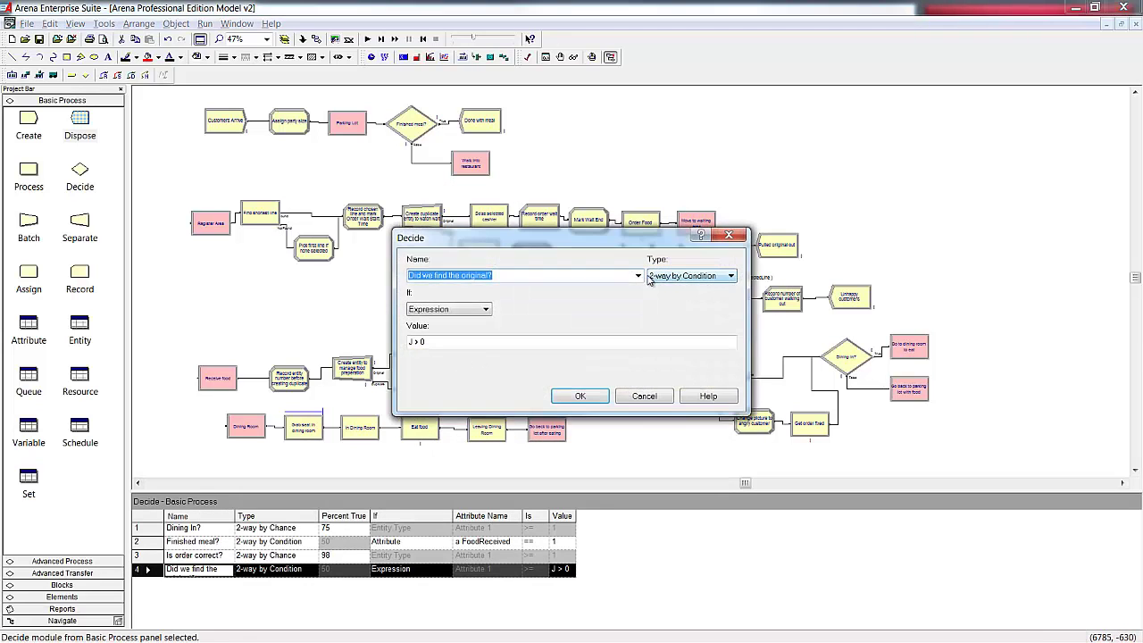
left_click(659, 399)
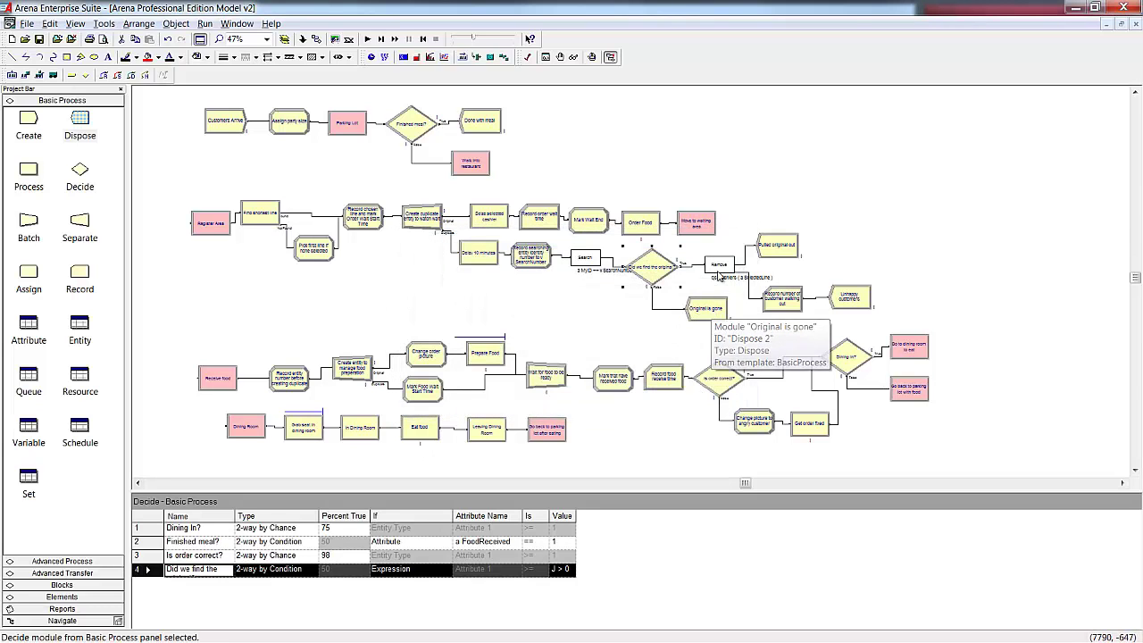
double_click(719, 267)
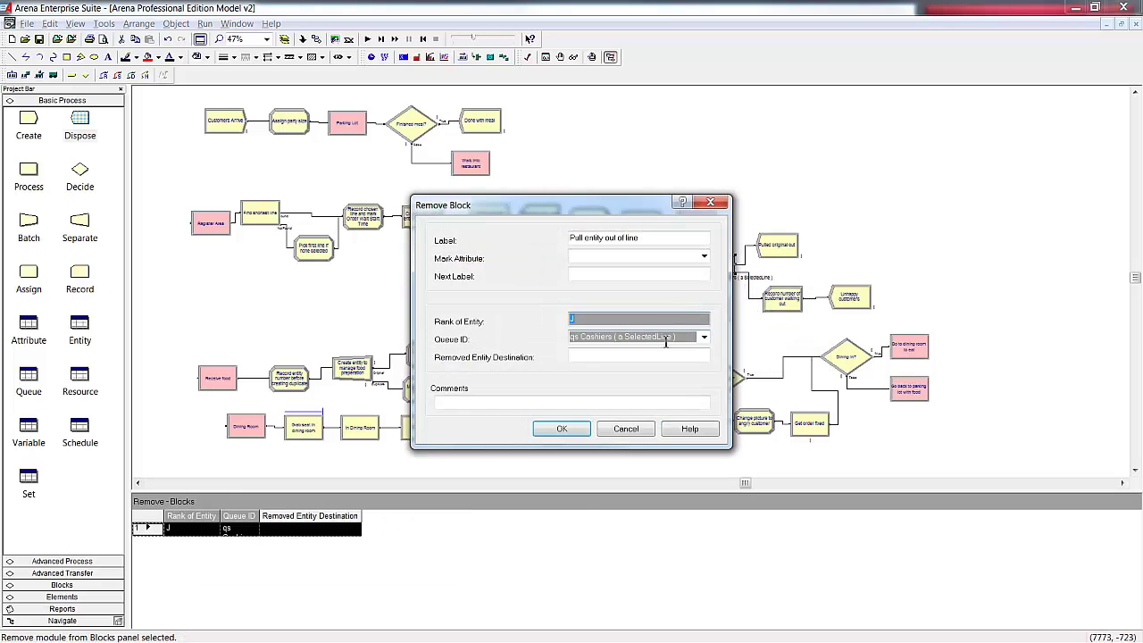
left_click(645, 430)
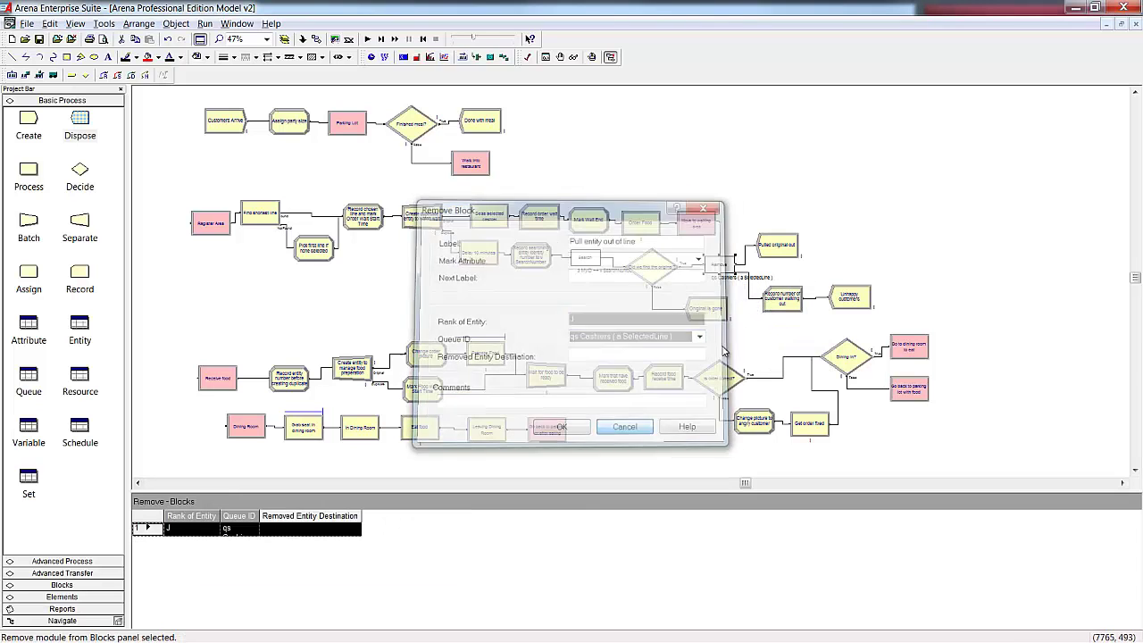
double_click(783, 298)
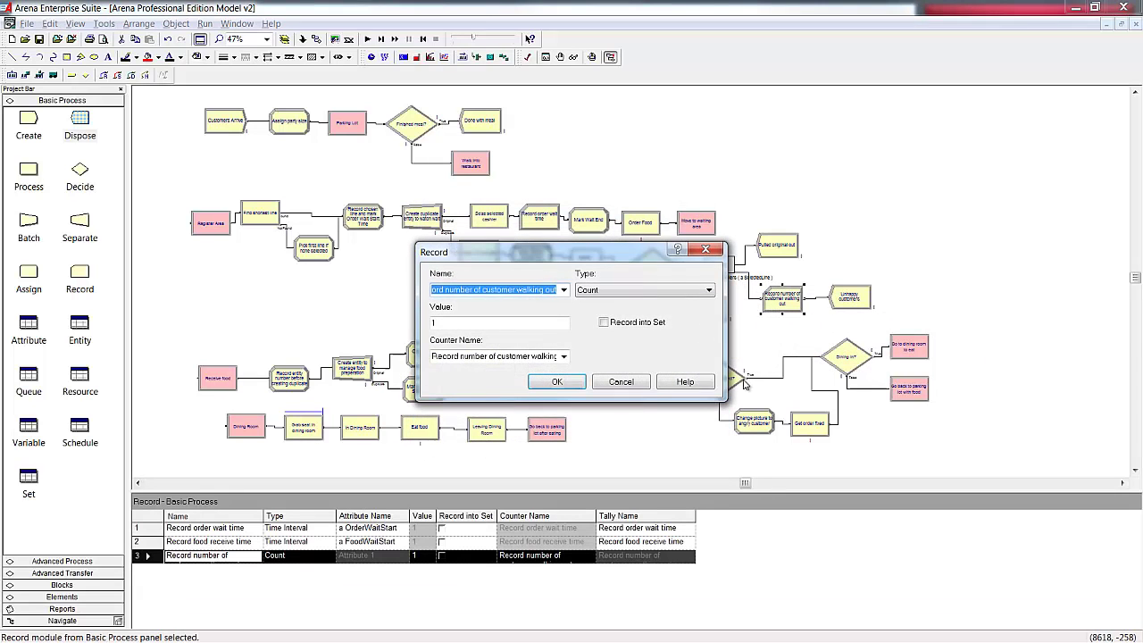
left_click(621, 381)
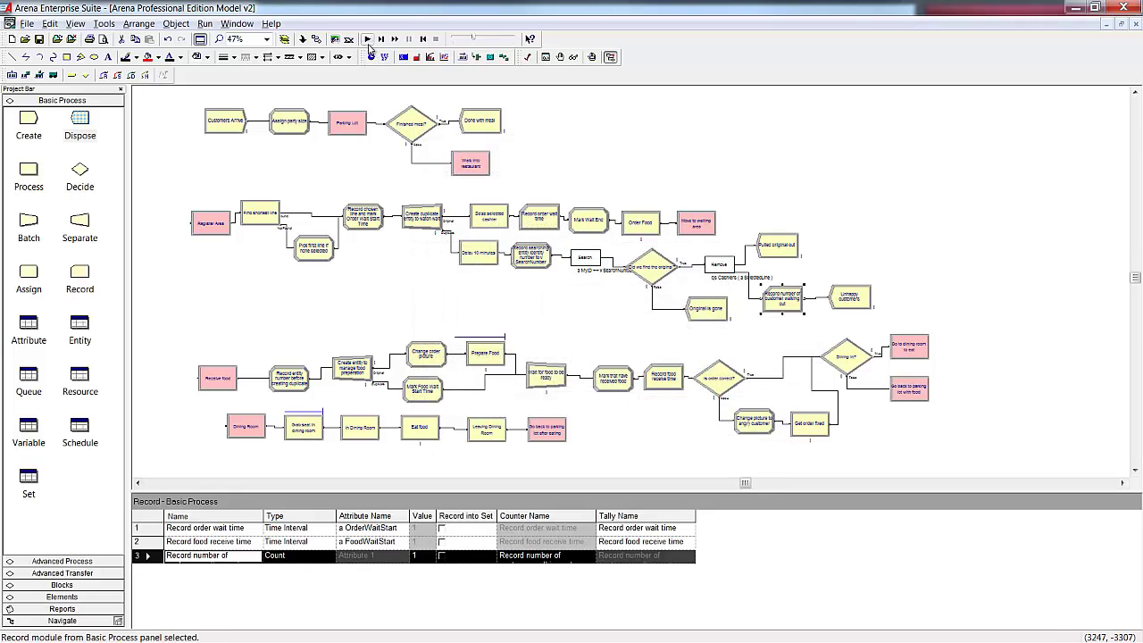
Run the model, review the report's Queue and User Specified sections, then close it
left_click(368, 40)
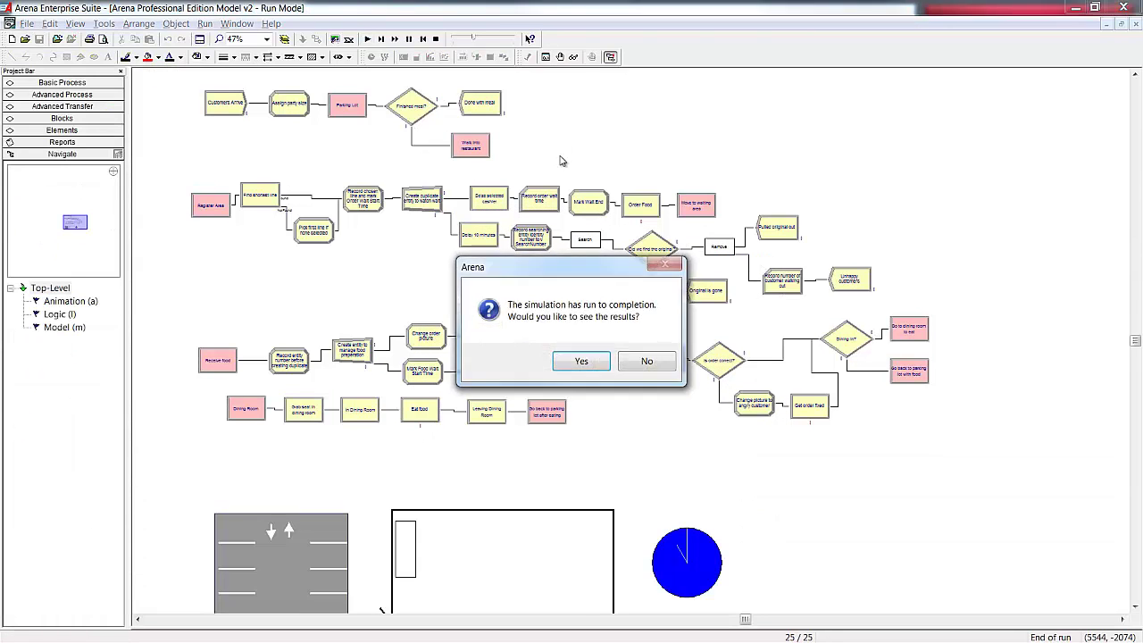
left_click(579, 361)
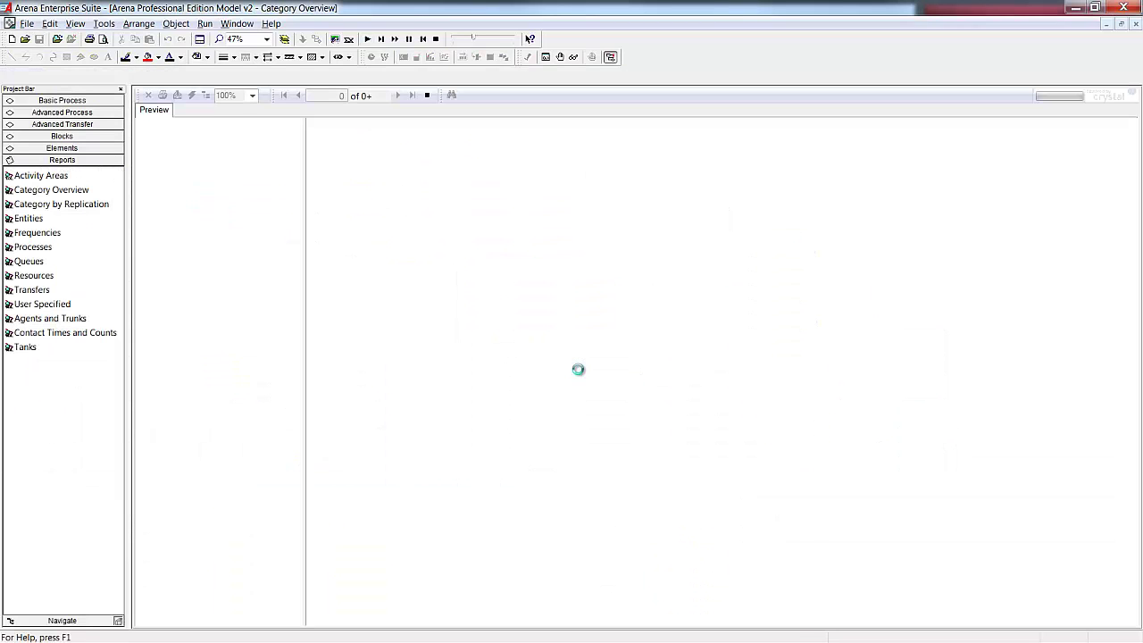
left_click(145, 108)
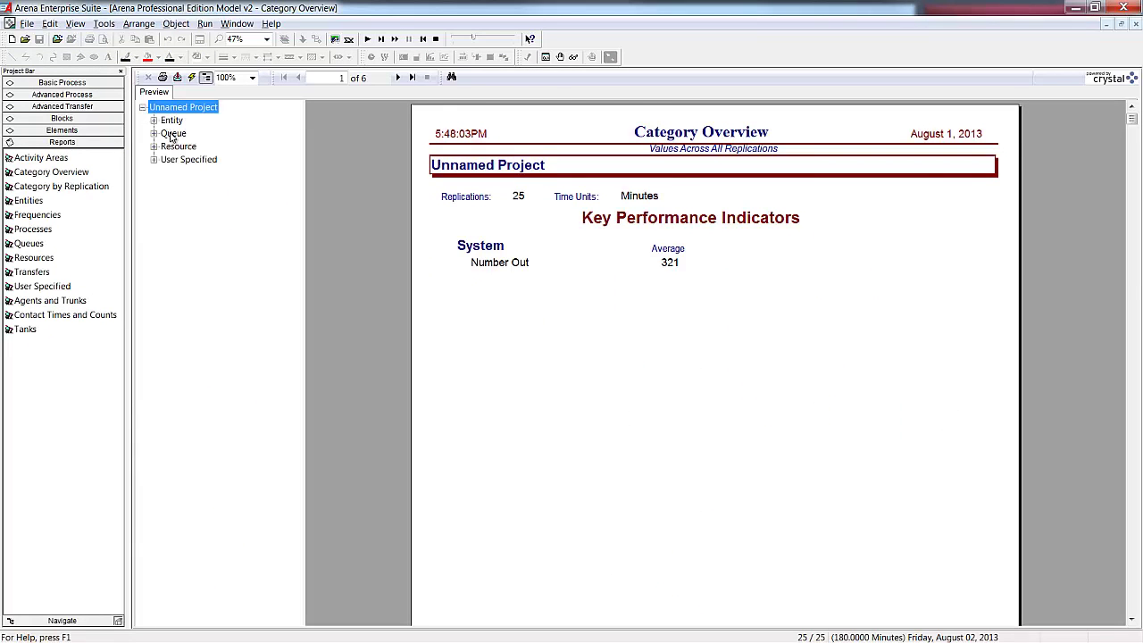
left_click(172, 134)
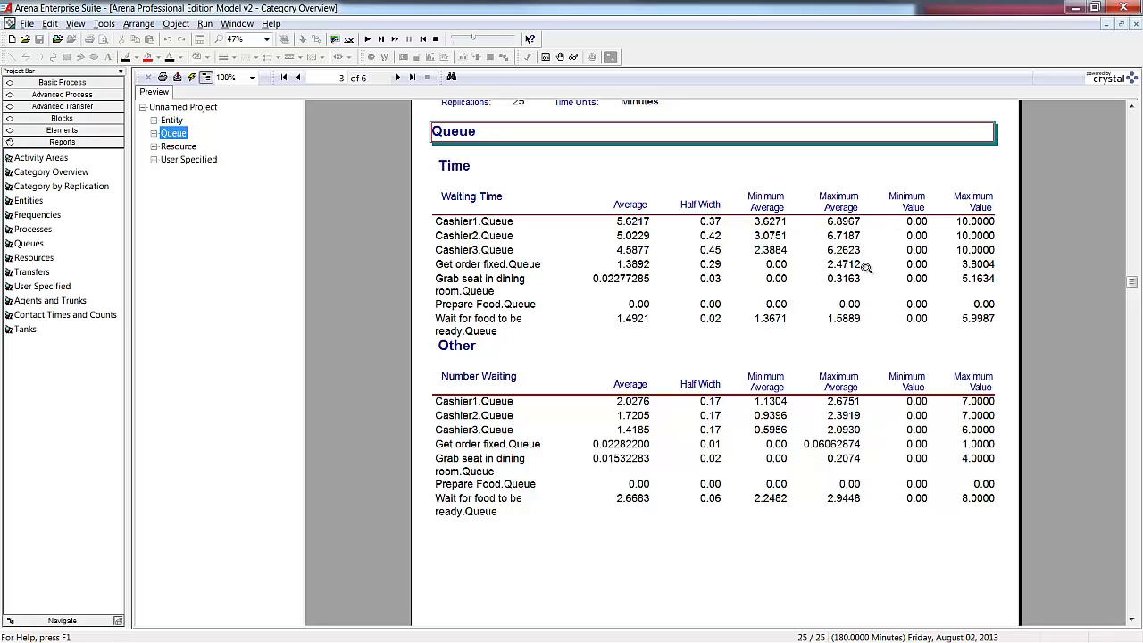
left_click(202, 161)
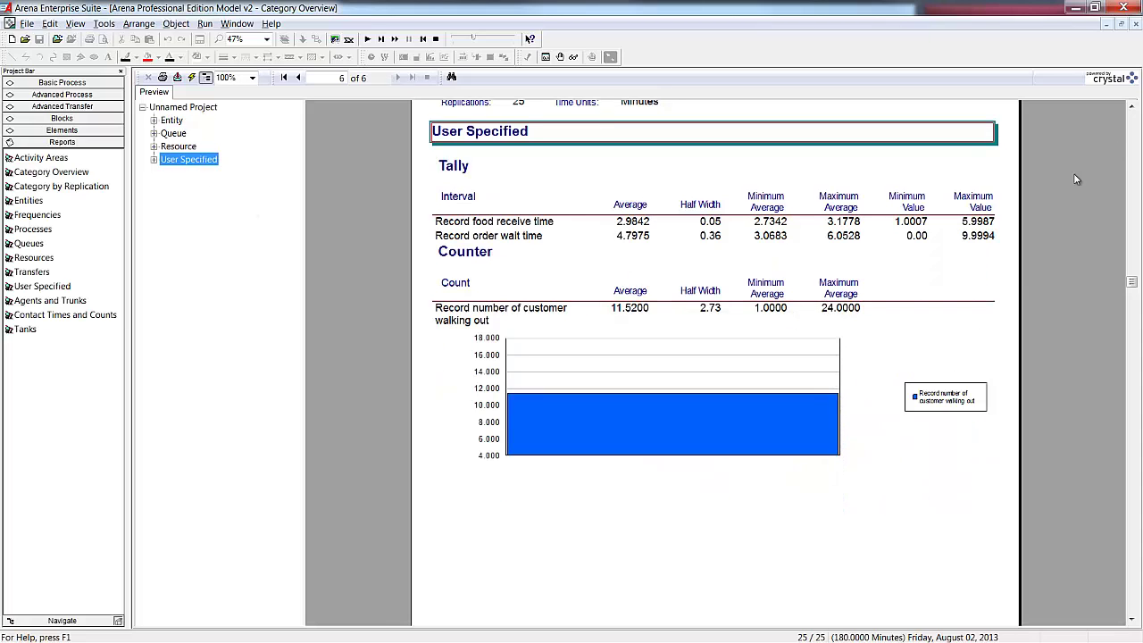
left_click(1137, 25)
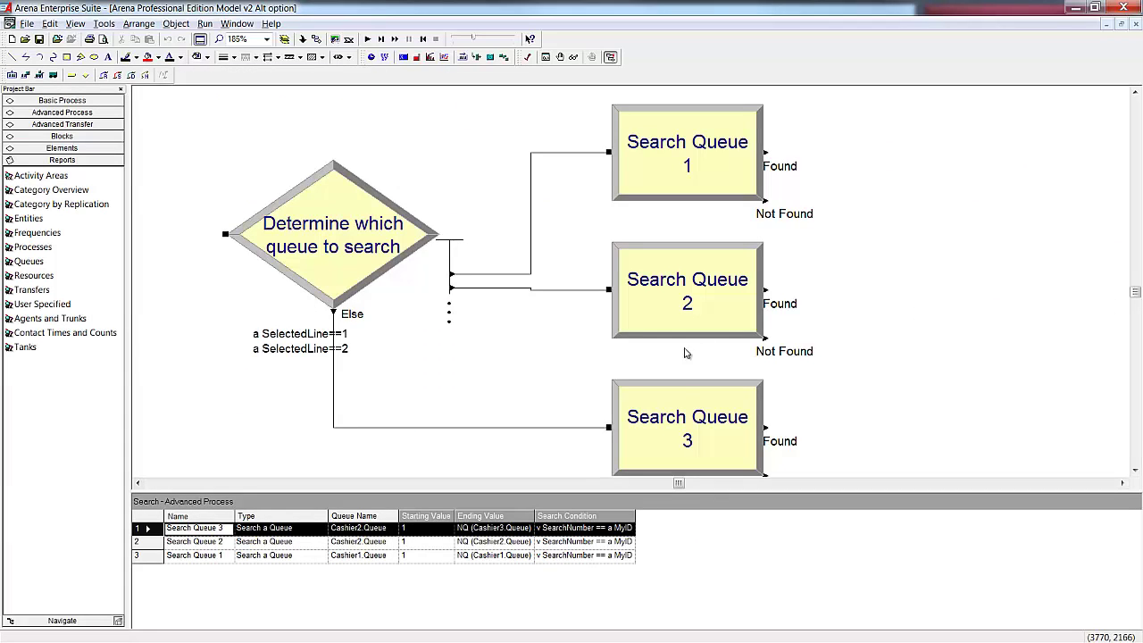
Change Search Queue 3 from Cashier2.Queue to Cashier3.Queue, then return to Model v2
double_click(690, 407)
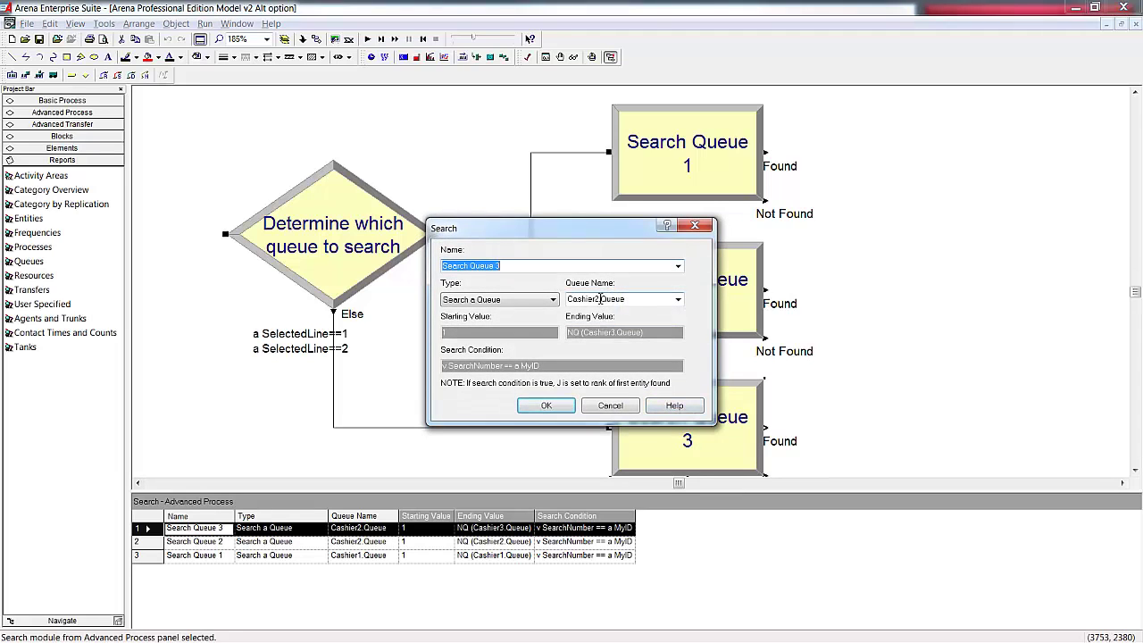
left_click(597, 300)
left_click(597, 300)
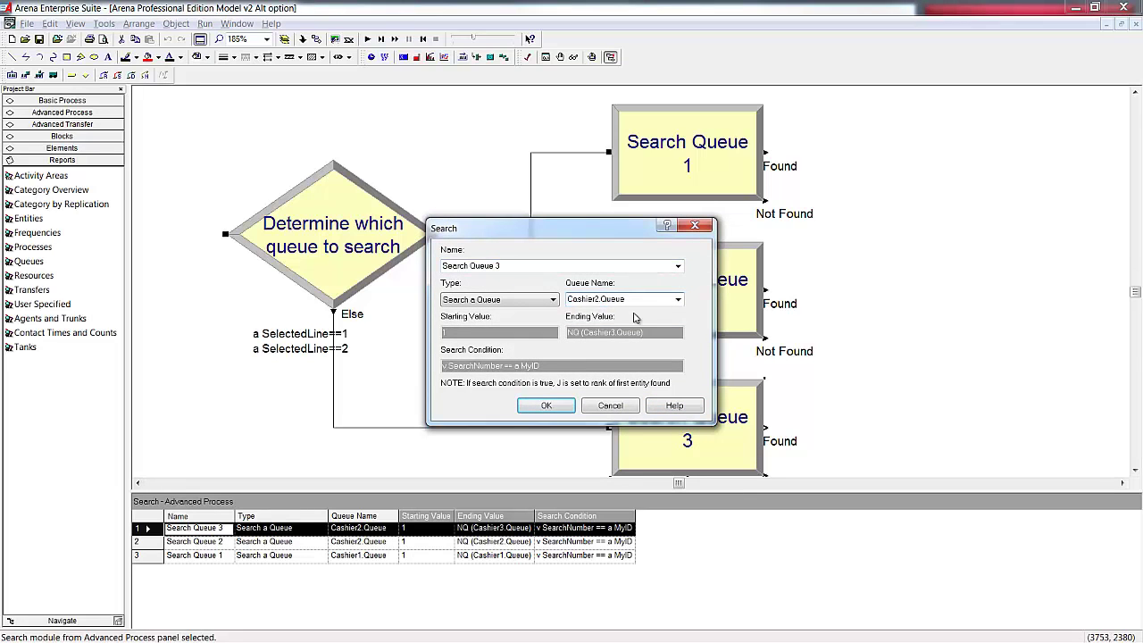
key("BackSpace")
type("3")
key("Return")
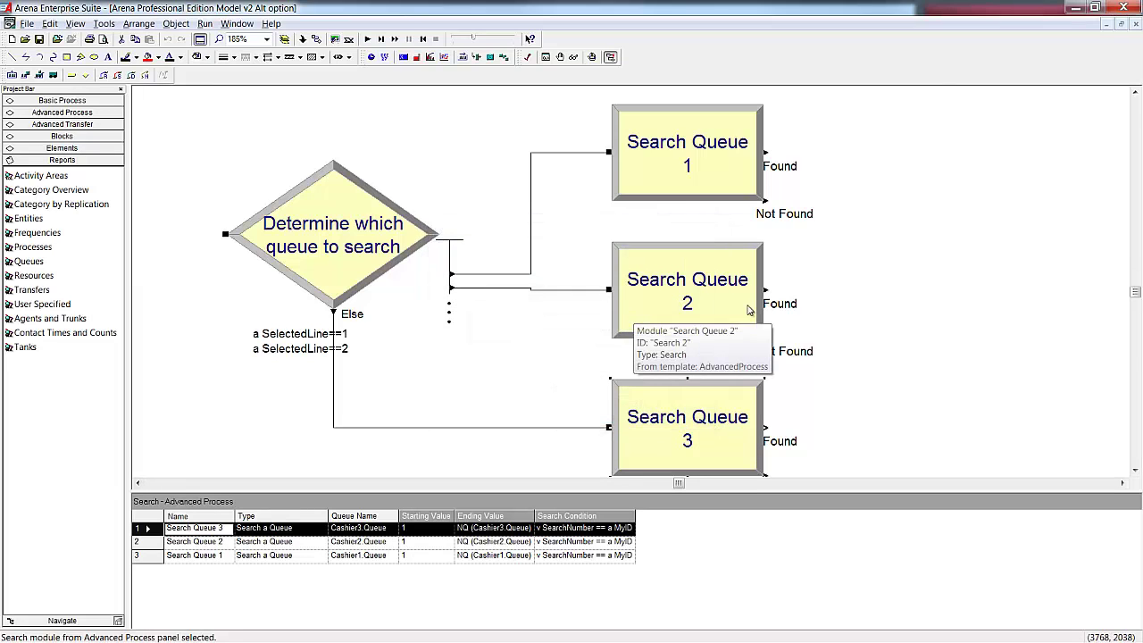
left_click(852, 300)
key("ctrl+Tab")
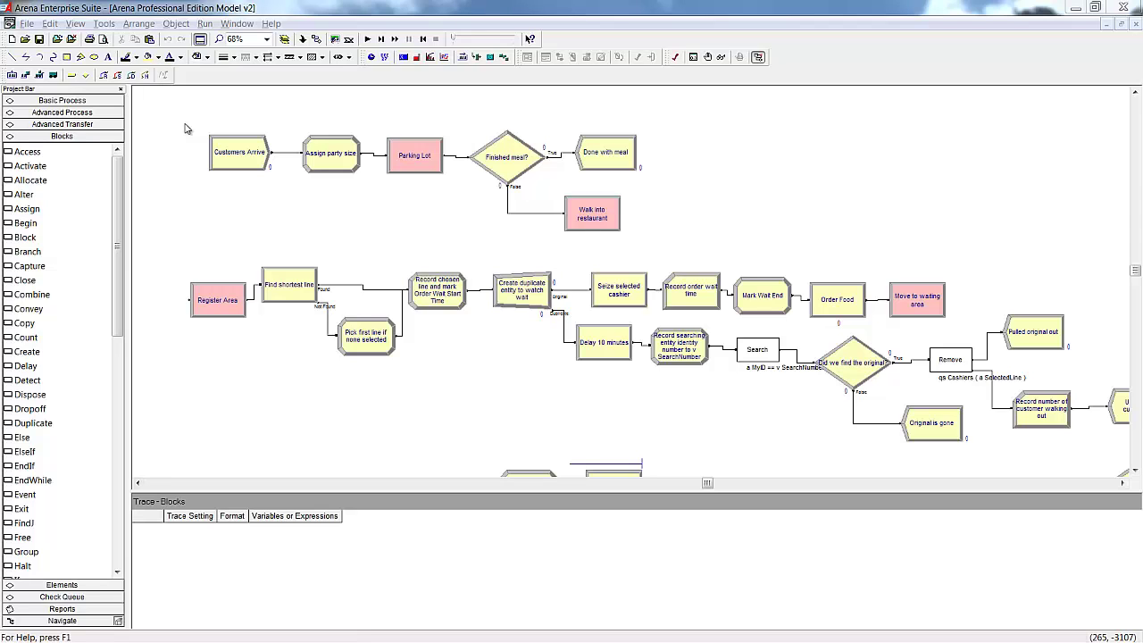
Expand the Elements panel and inspect the Resources, Variables and Attributes elements
left_click(63, 585)
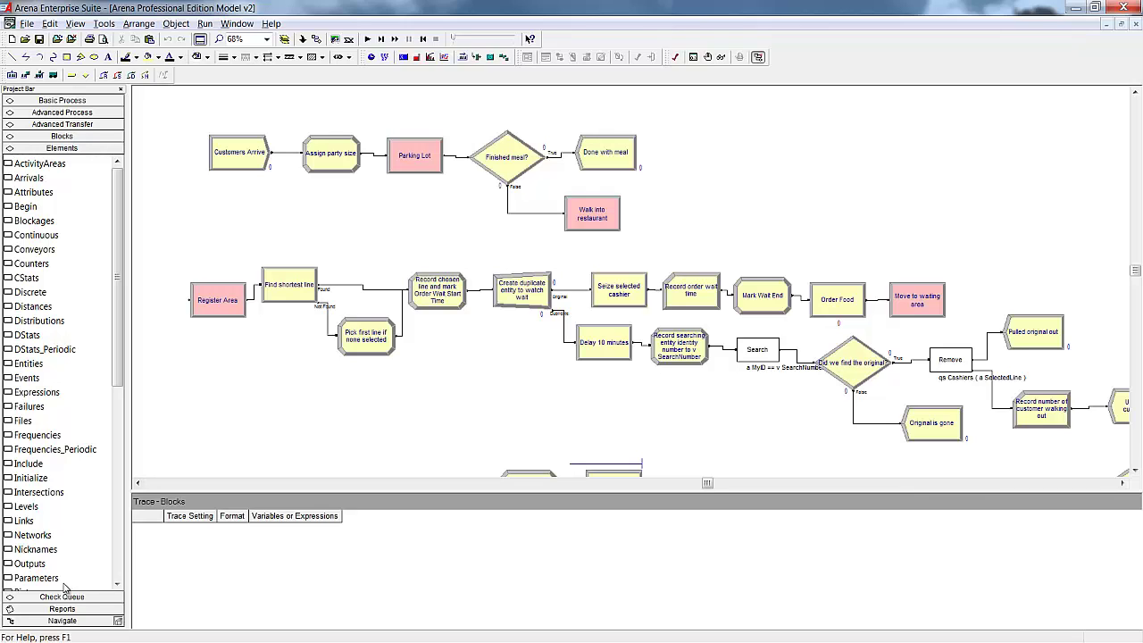
left_click_drag(122, 364, 119, 549)
left_click(43, 363)
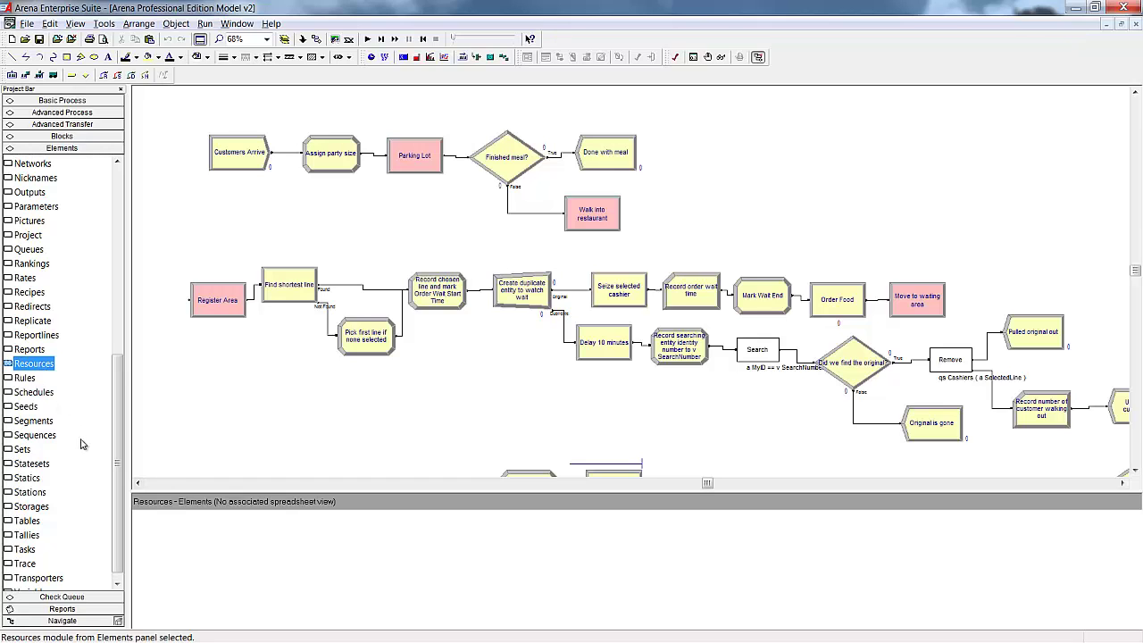
left_click_drag(122, 474, 121, 484)
left_click(34, 582)
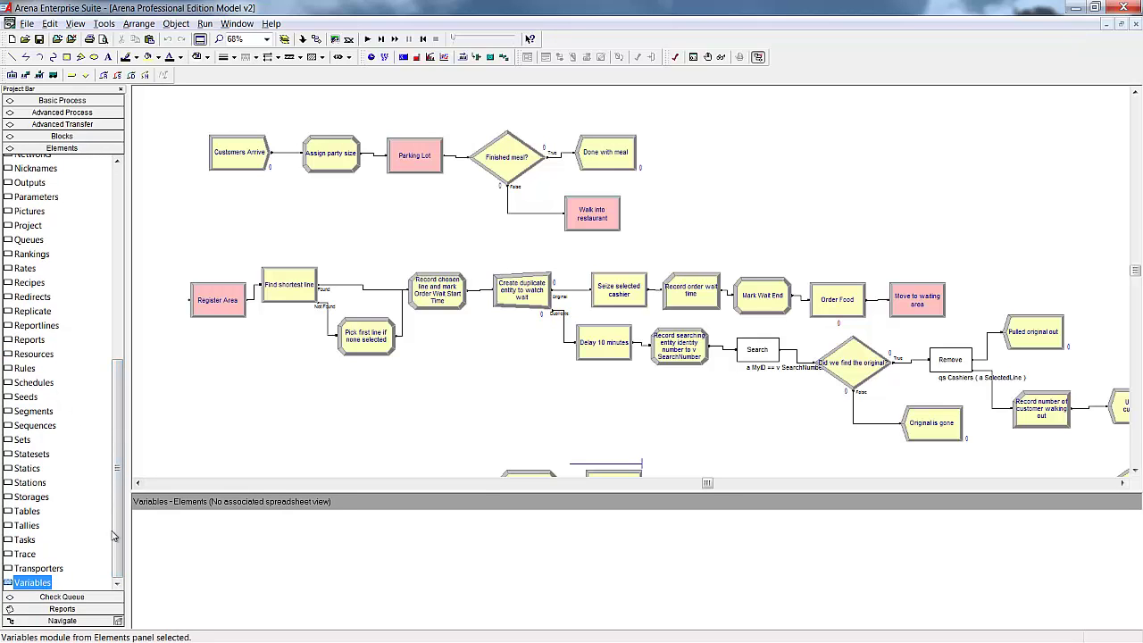
scroll(52, 204, "up", 9)
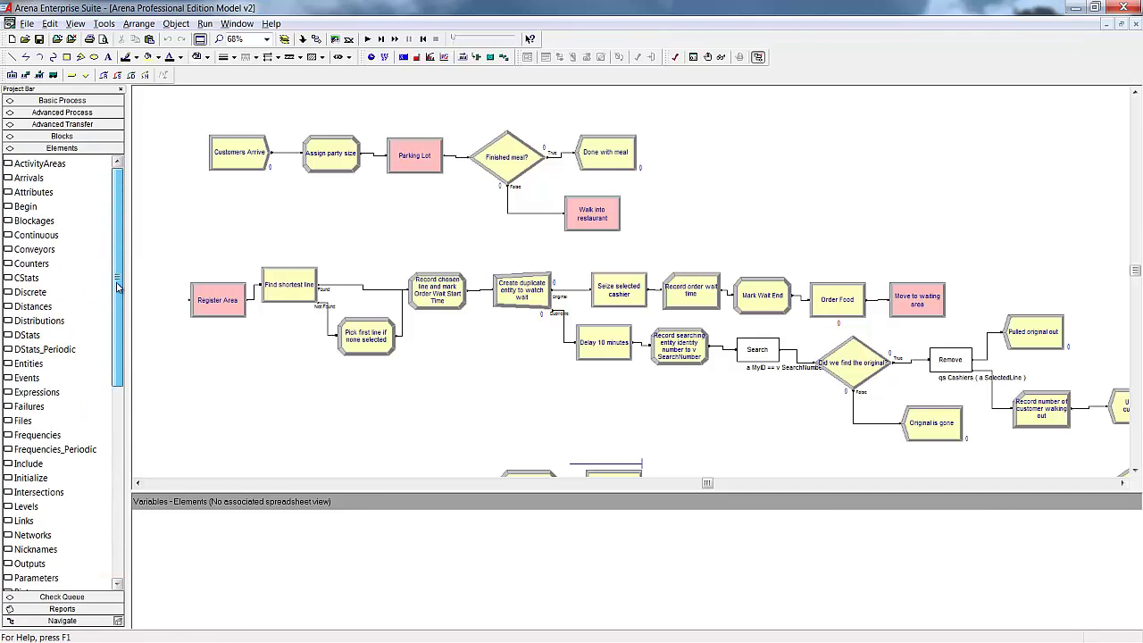
left_click(37, 192)
View the Expressions element, then select the entire block-based walk-out logic
left_click(37, 393)
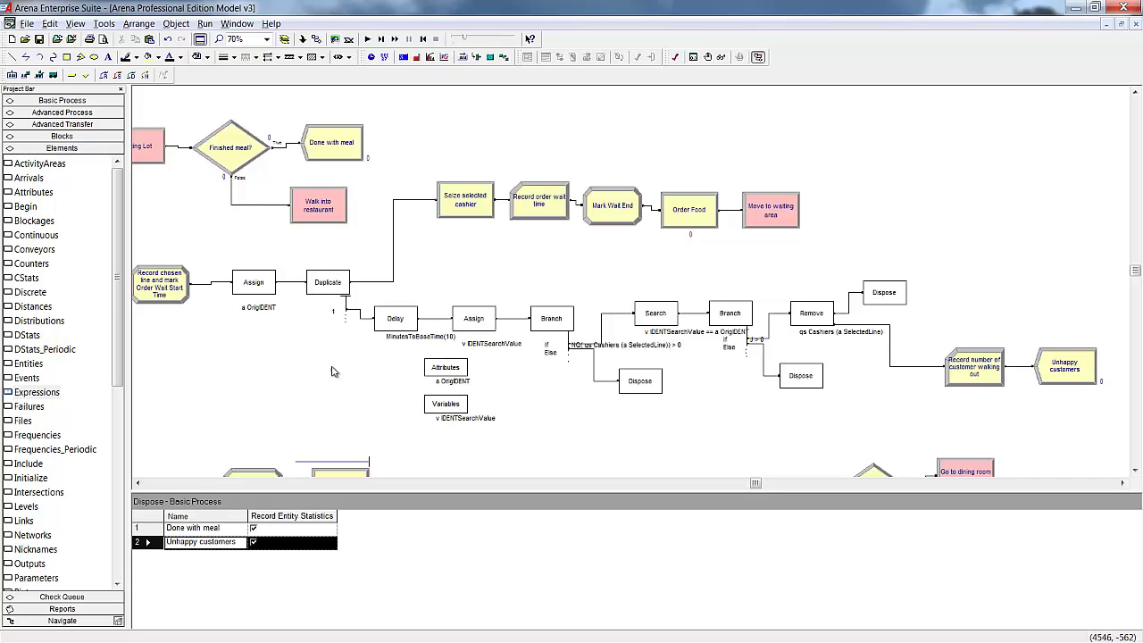
left_click_drag(212, 240, 934, 448)
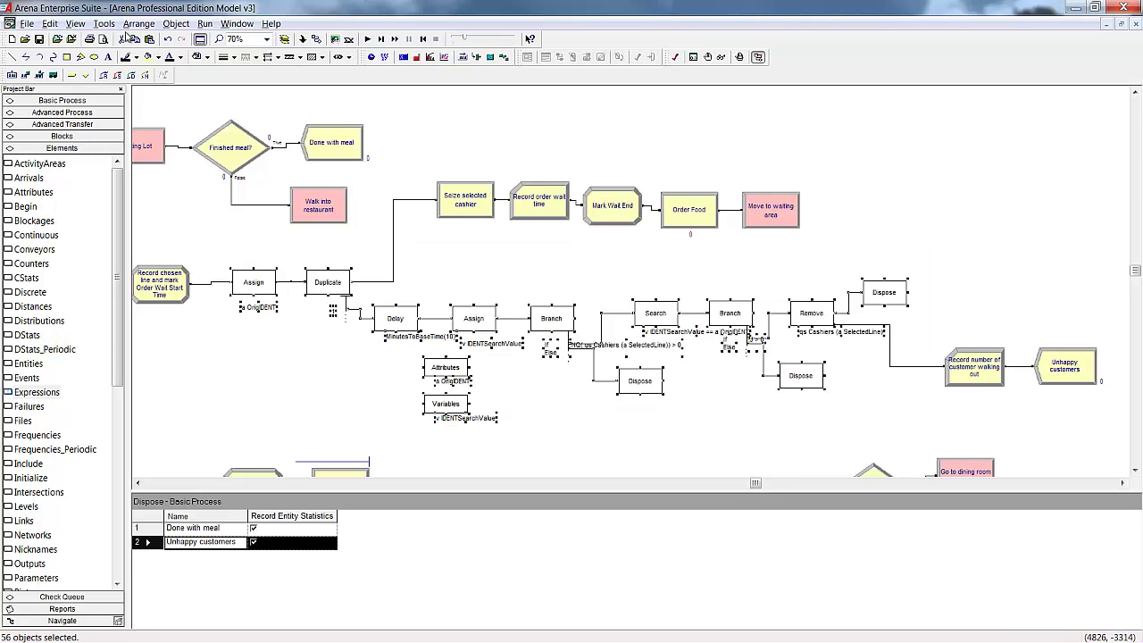
Copy the selected walk-out logic and create a new template window
left_click(50, 24)
left_click(77, 90)
left_click(10, 38)
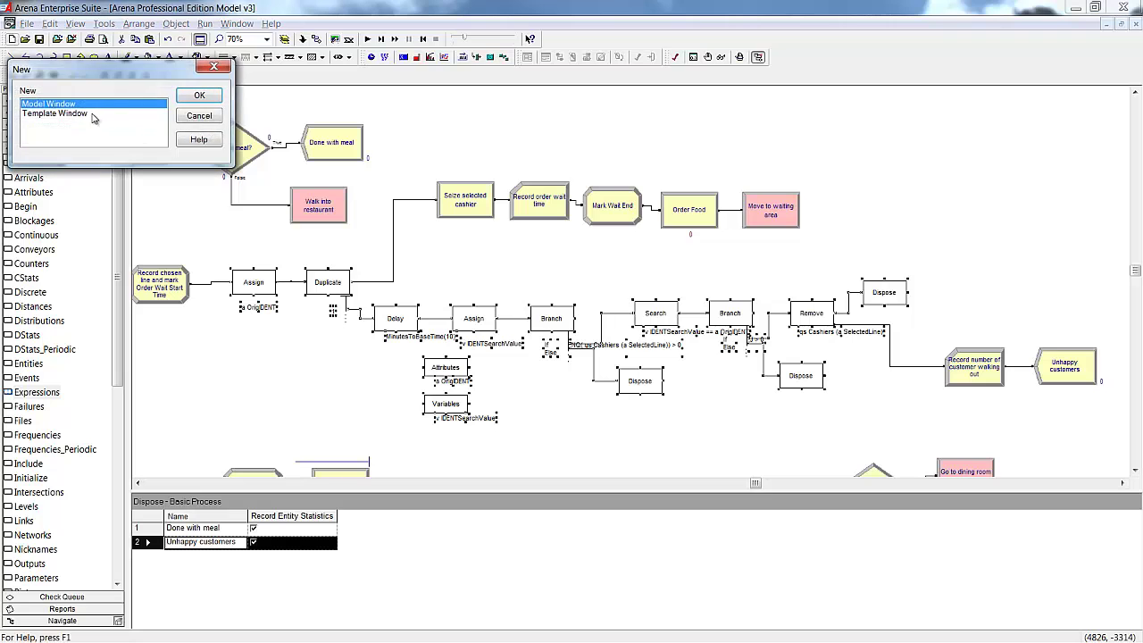
left_click(95, 114)
left_click(199, 96)
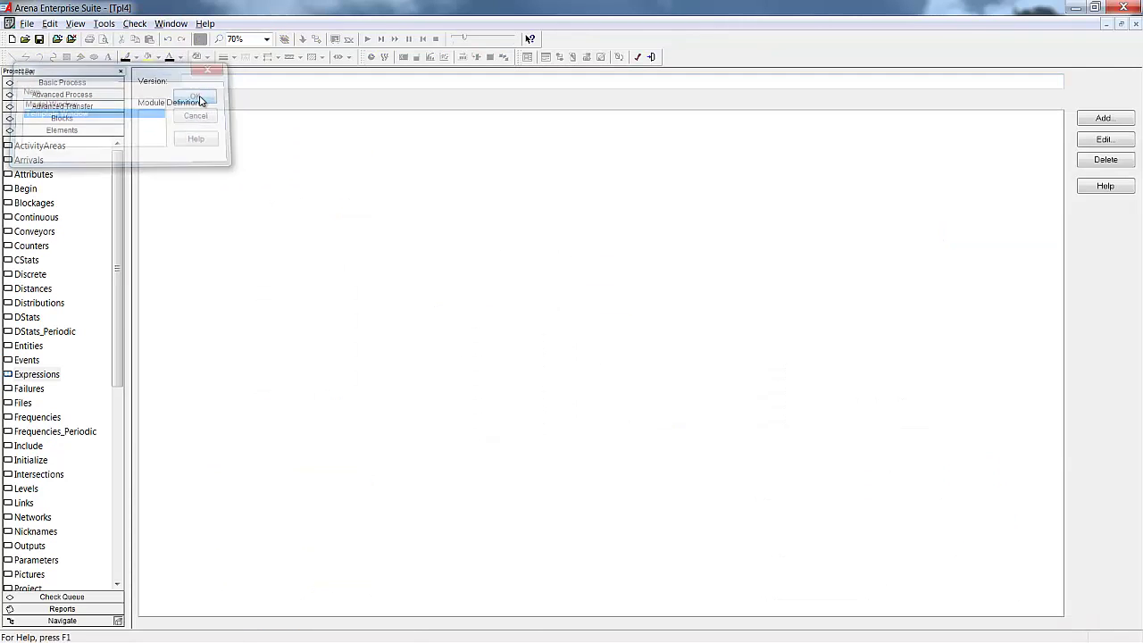
Add module 'Customers Leave after Wait' and paste the copied logic into its logic window
left_click(1104, 119)
type("Customers Leave after Wait")
key("Return")
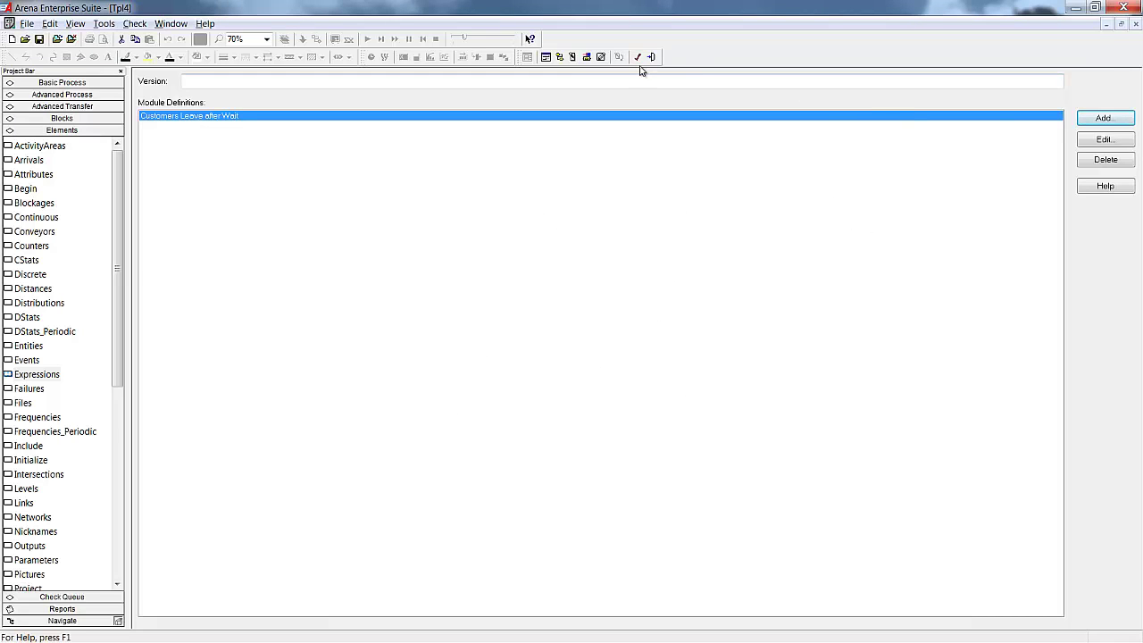
left_click(559, 56)
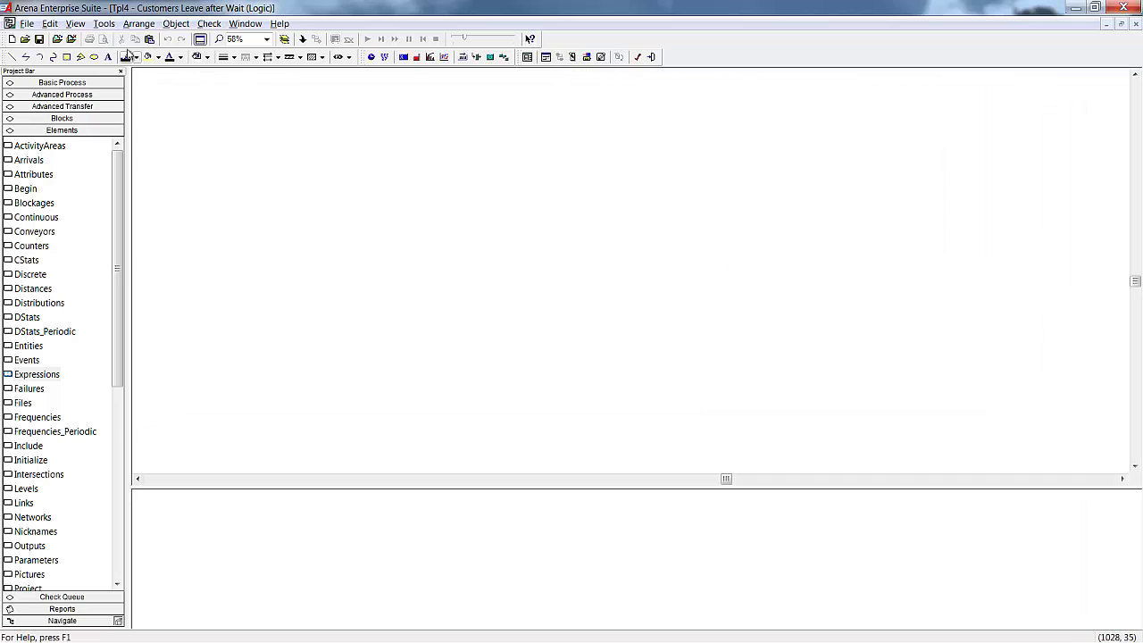
left_click(50, 24)
left_click(70, 103)
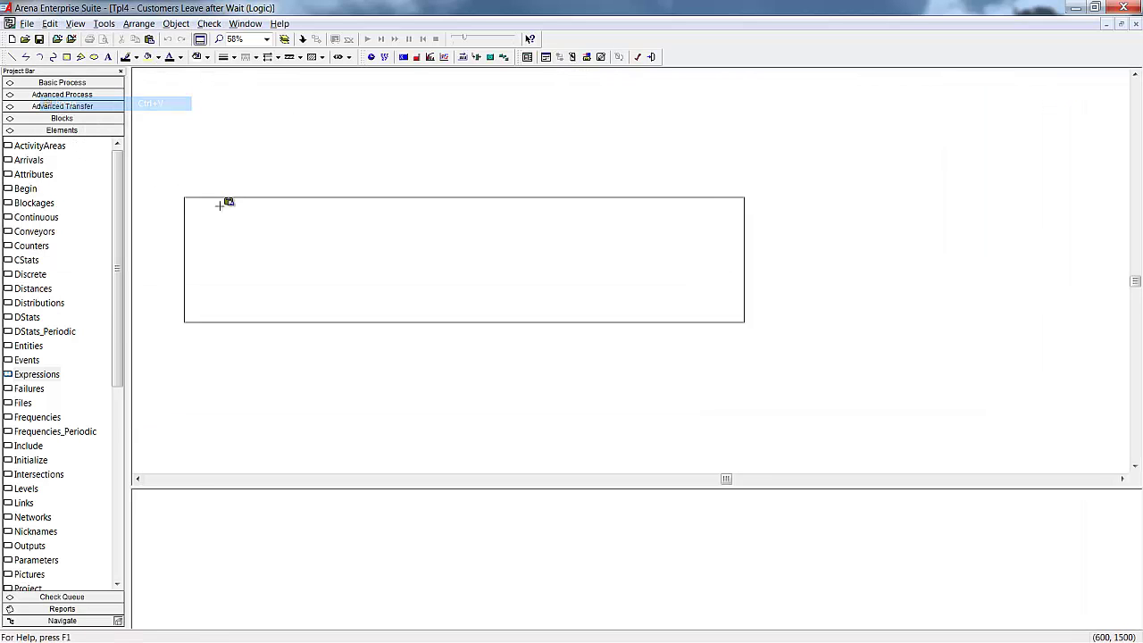
left_click(342, 193)
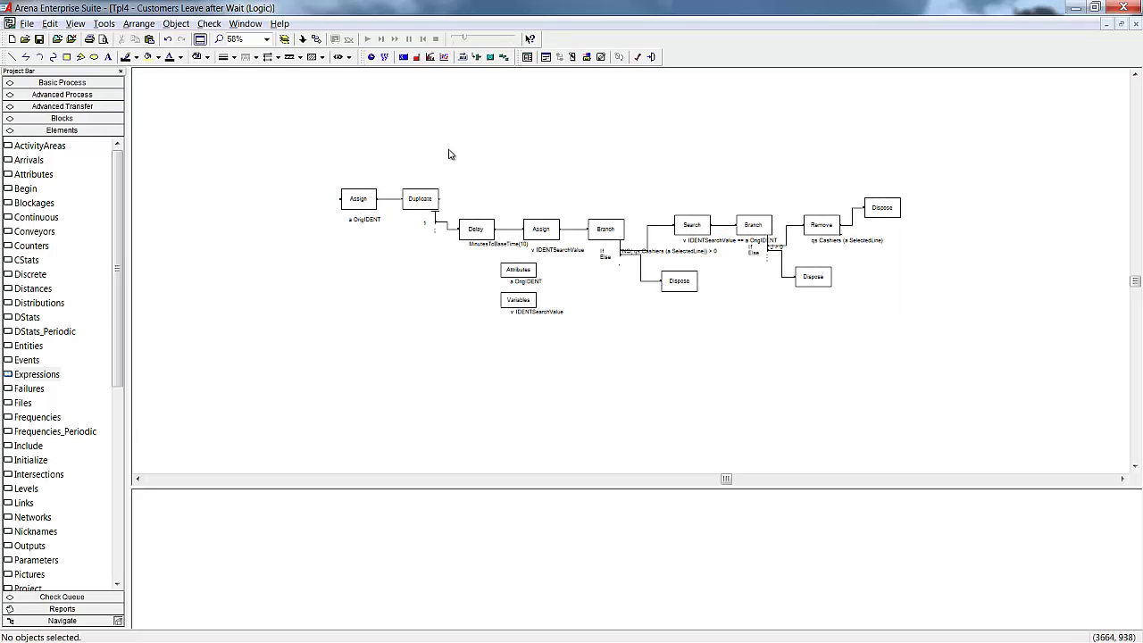
Add a combo box to the module dialog and name it QueueSet
left_click(546, 58)
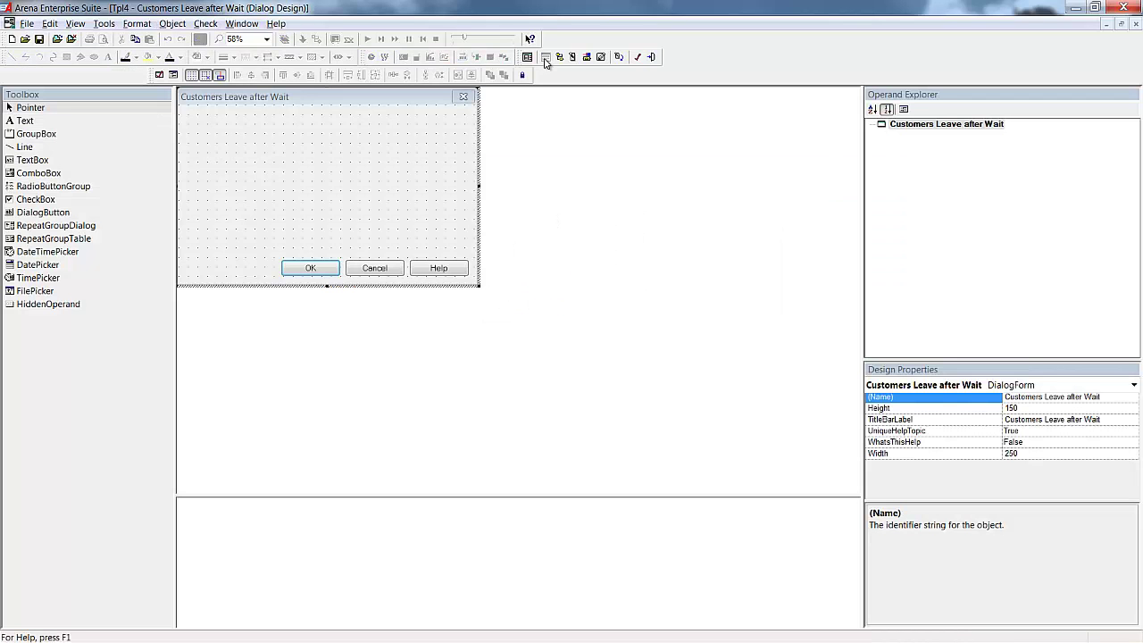
left_click(55, 173)
left_click(216, 136)
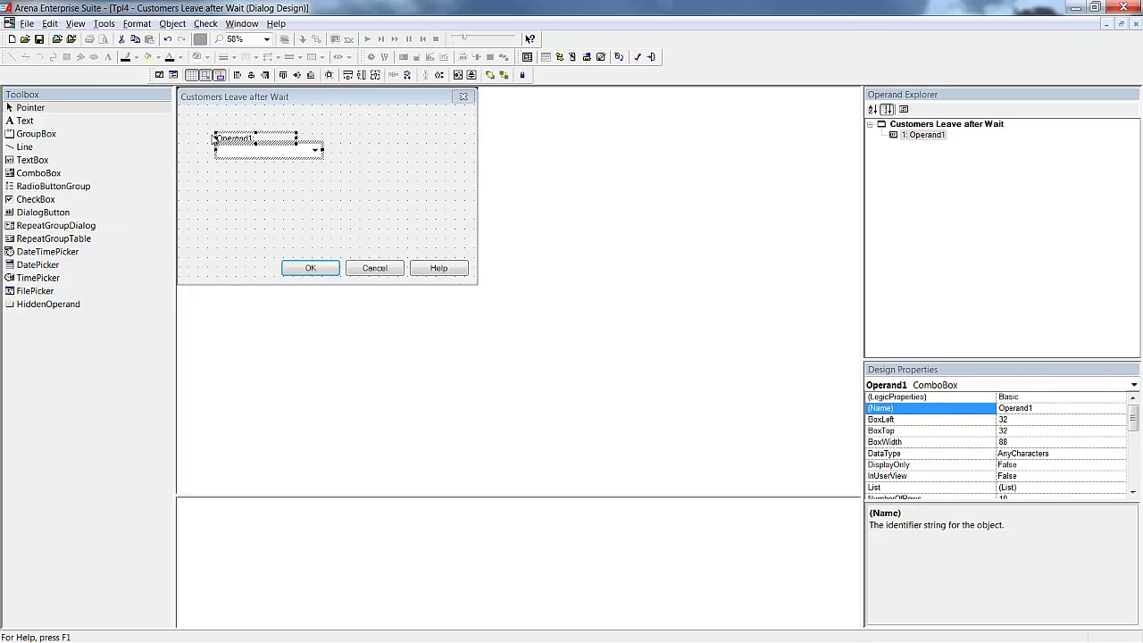
left_click_drag(242, 153, 228, 136)
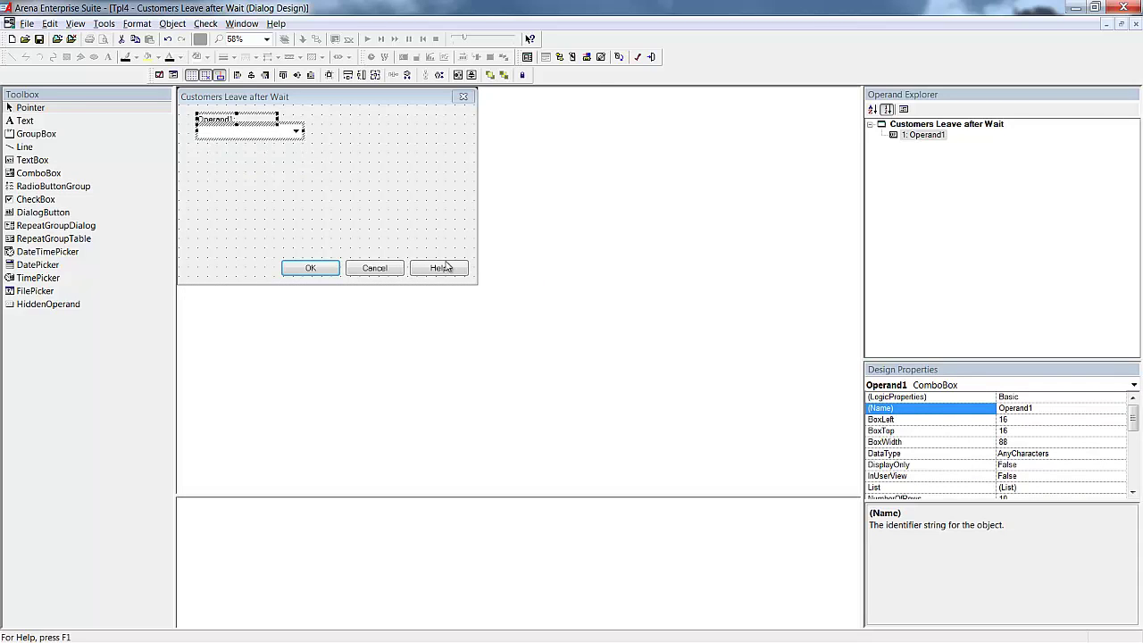
left_click(1048, 410)
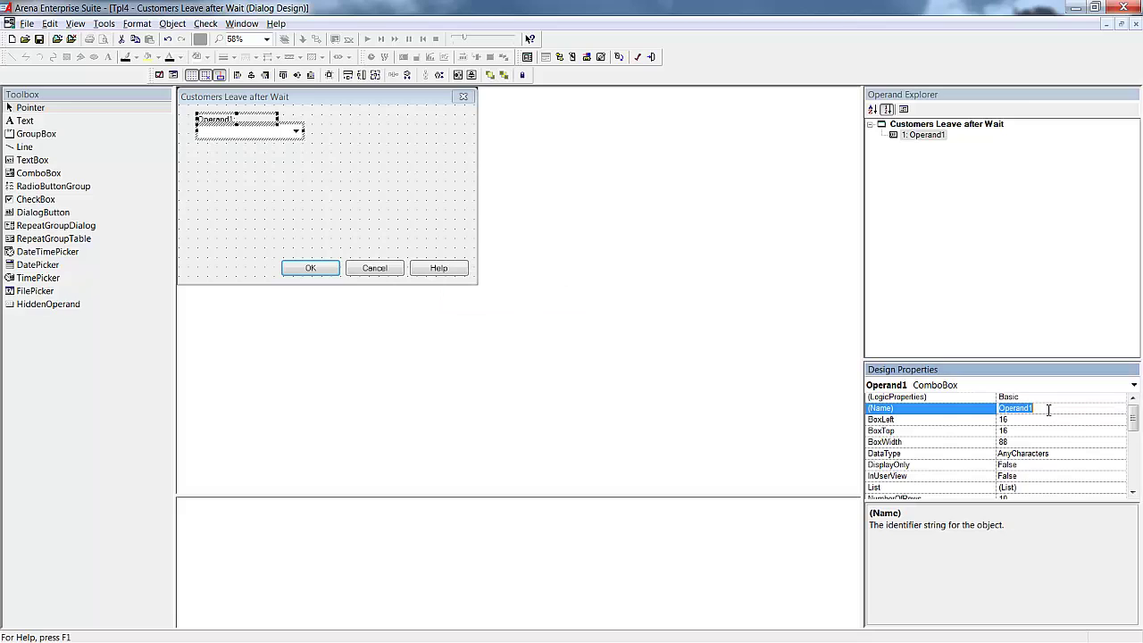
type("QueueSet")
Make the QueueSet combo box list elements of type SETS
left_click(1052, 493)
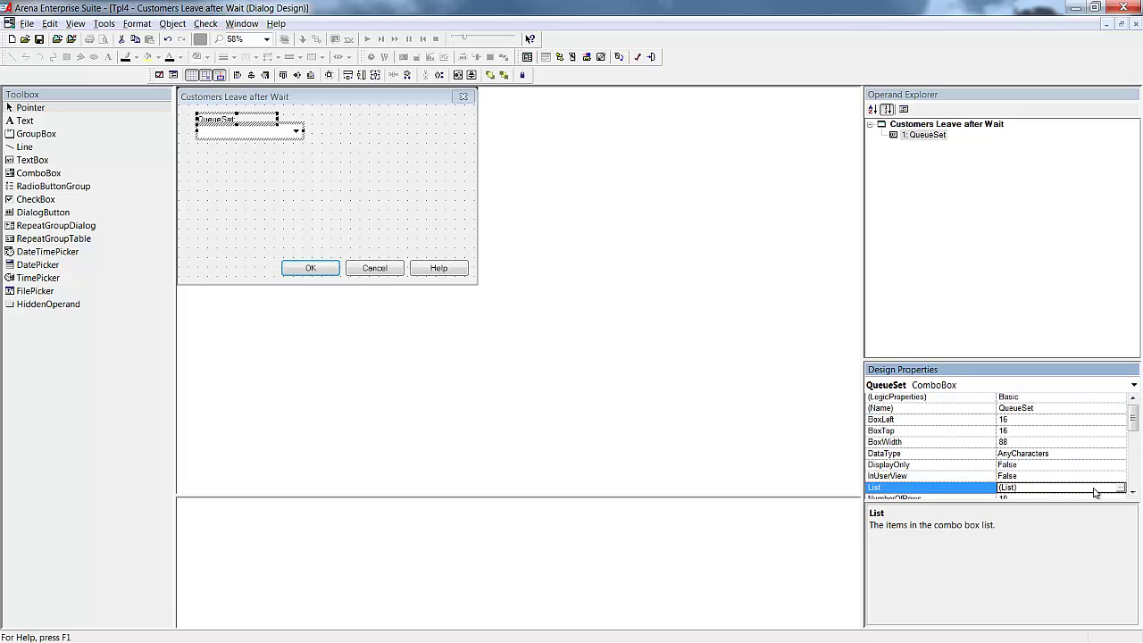
left_click(1121, 492)
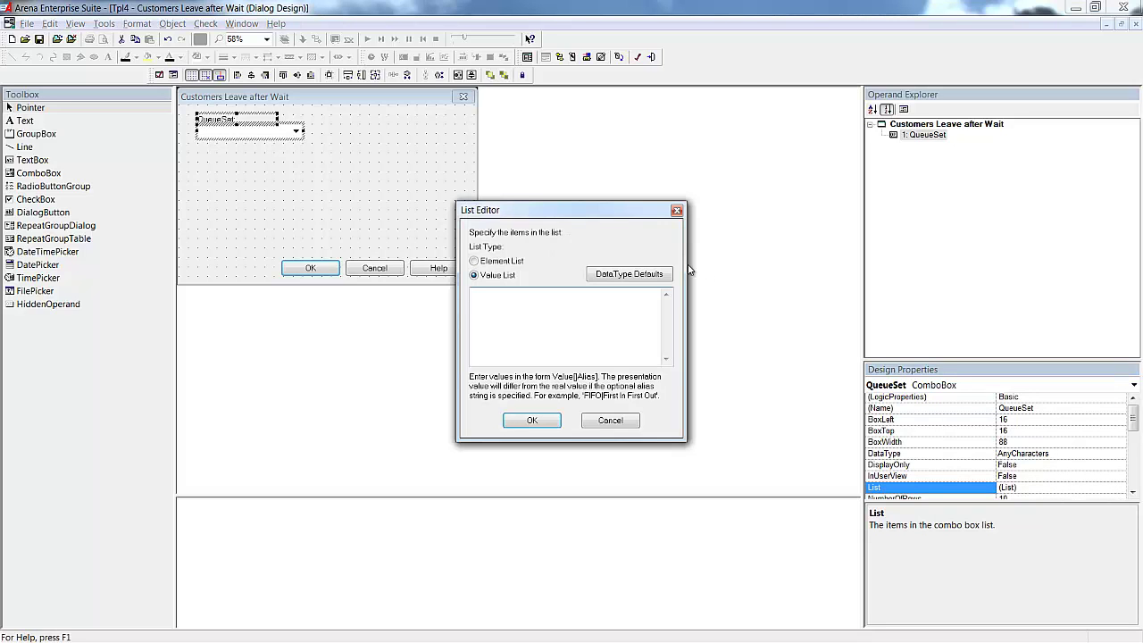
left_click(516, 261)
left_click(657, 313)
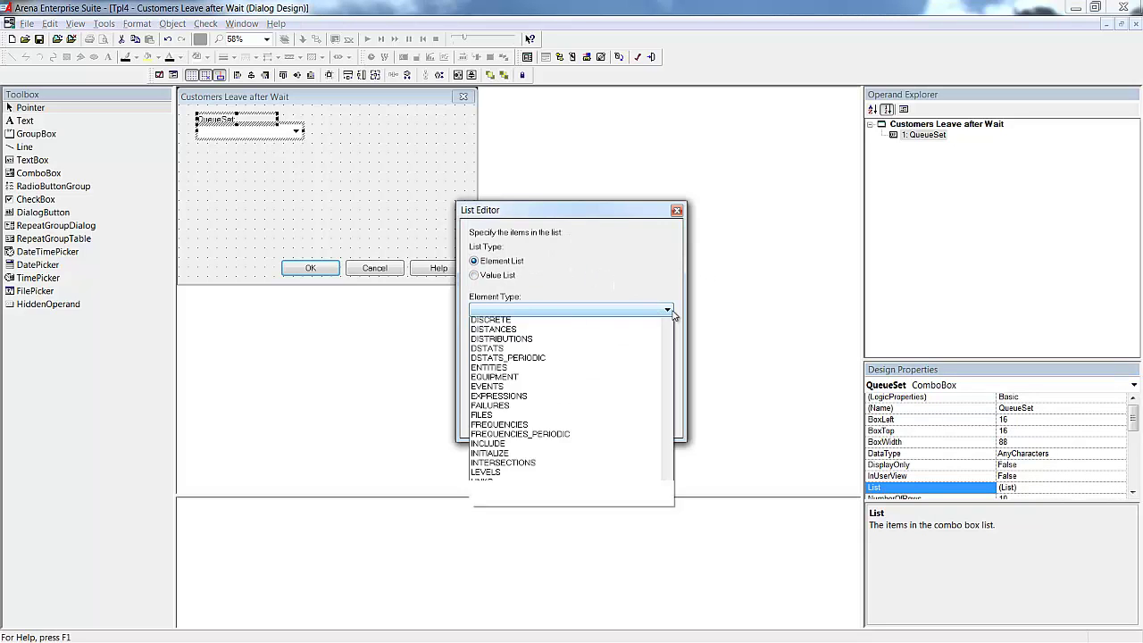
left_click_drag(668, 353, 663, 458)
left_click(615, 475)
left_click(547, 421)
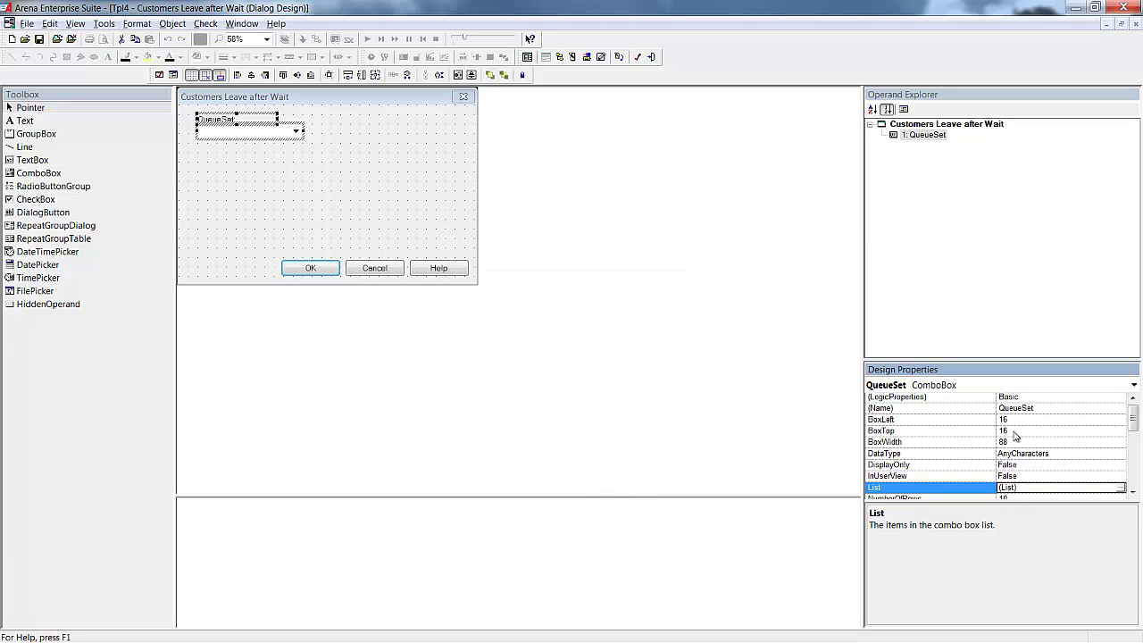
Label the QueueSet combo box '&Queue Set Name:'
left_click_drag(1134, 418, 1135, 473)
left_click(1033, 419)
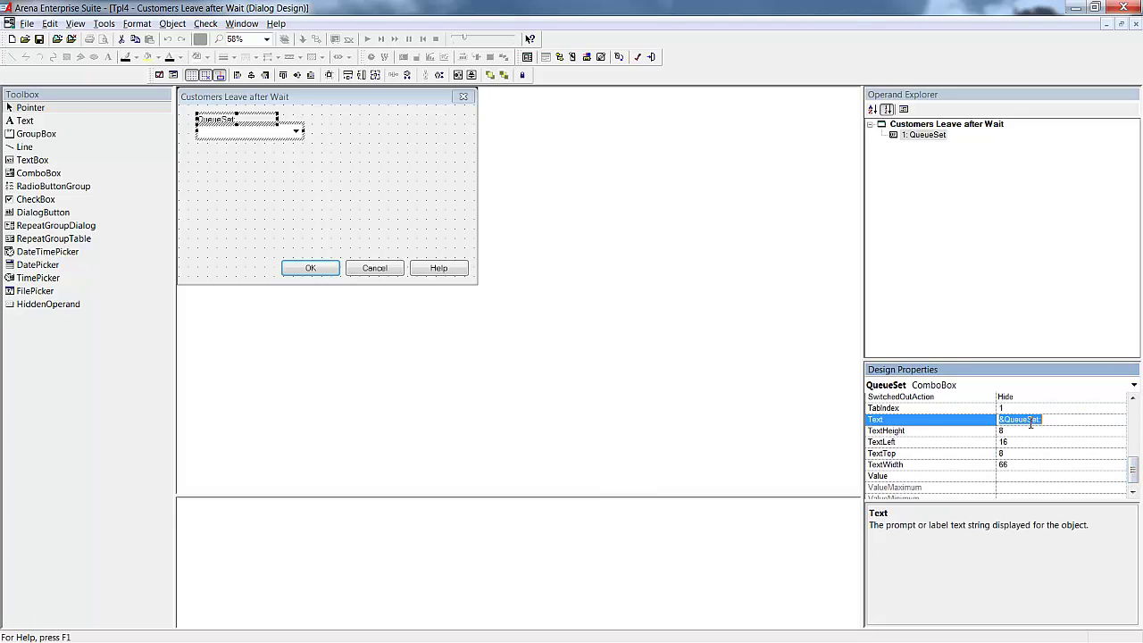
type("Se")
type(" Name:")
left_click(1040, 420)
type("t")
key("Return")
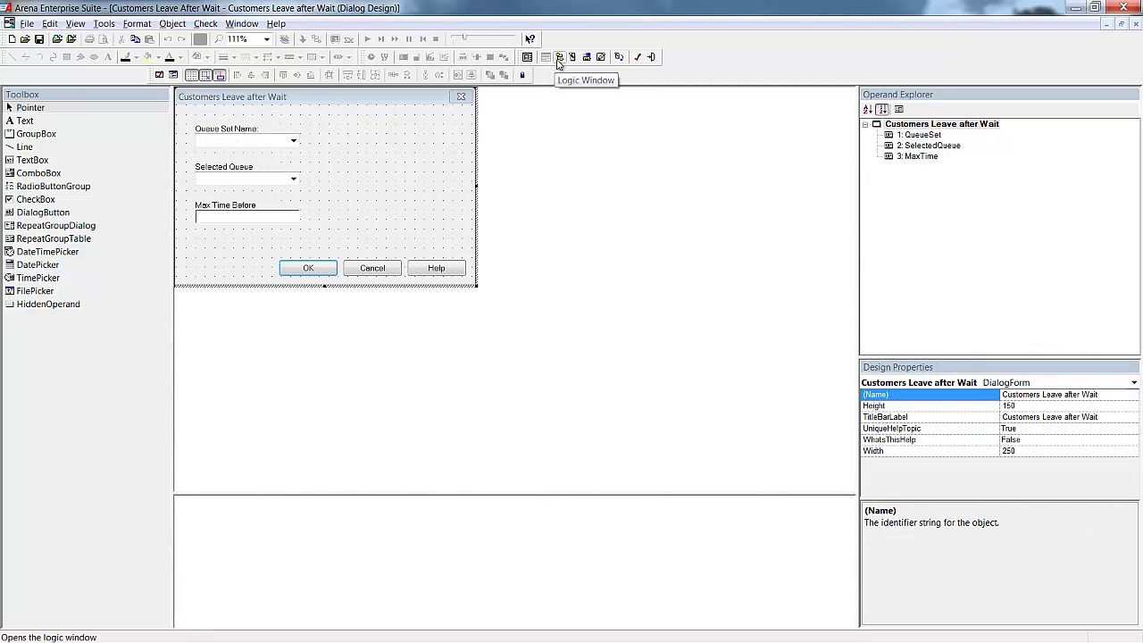
Set the Search block to scan `QueueSet`(`SelectedQueue`) up to that queue's NQ
left_click(559, 59)
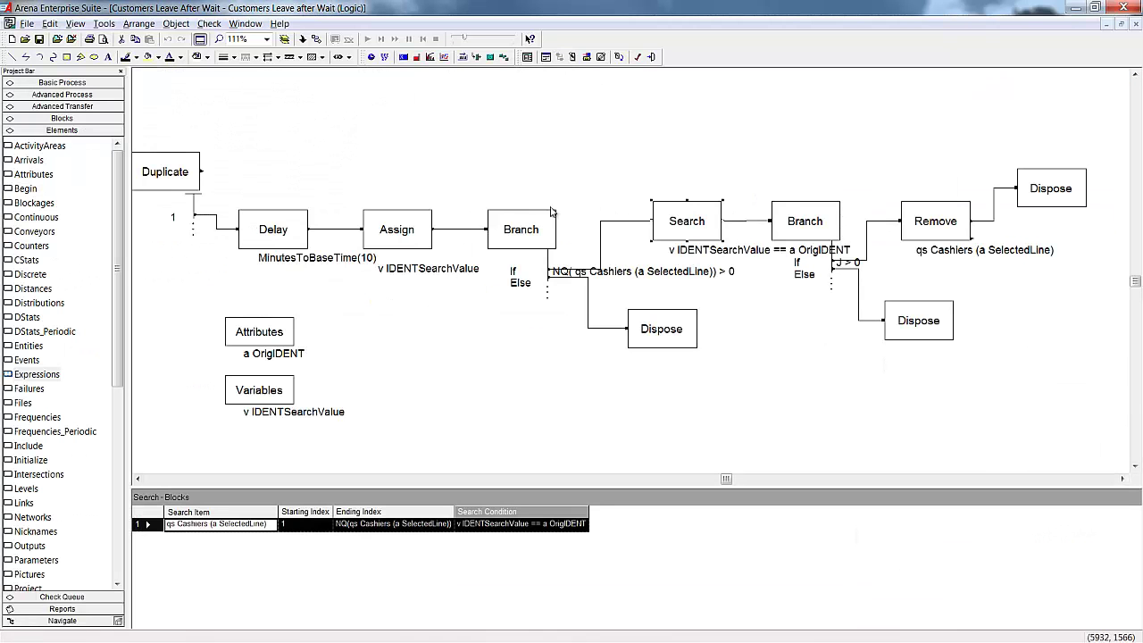
left_click(676, 231)
double_click(676, 231)
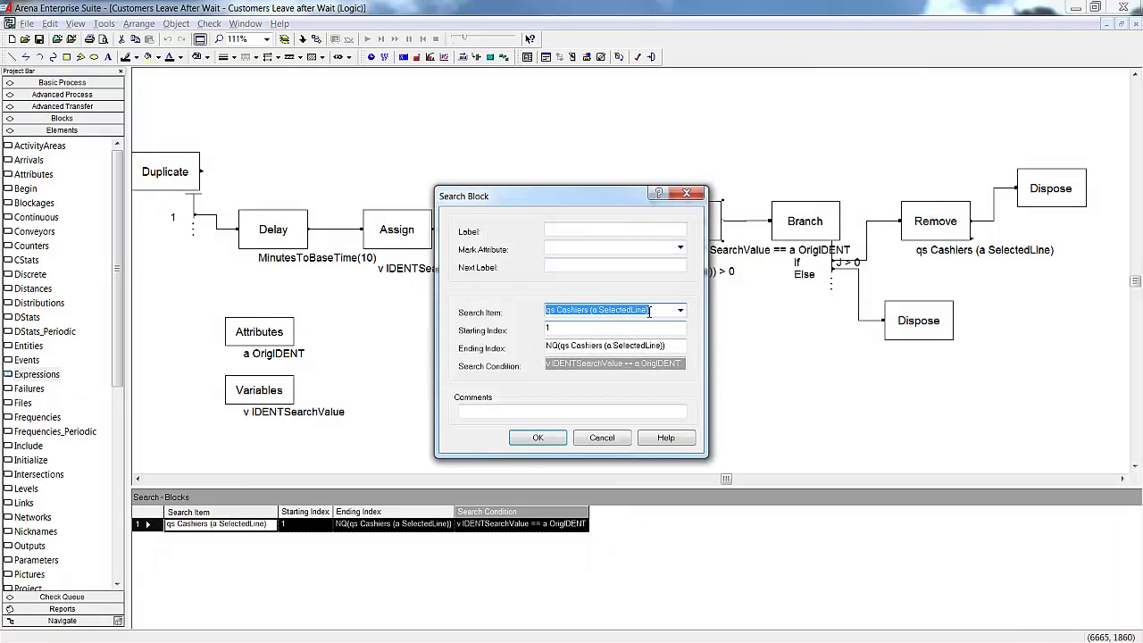
left_click(655, 311)
left_click_drag(654, 311, 487, 307)
type("'QueueSet' ('SelectedQueue')")
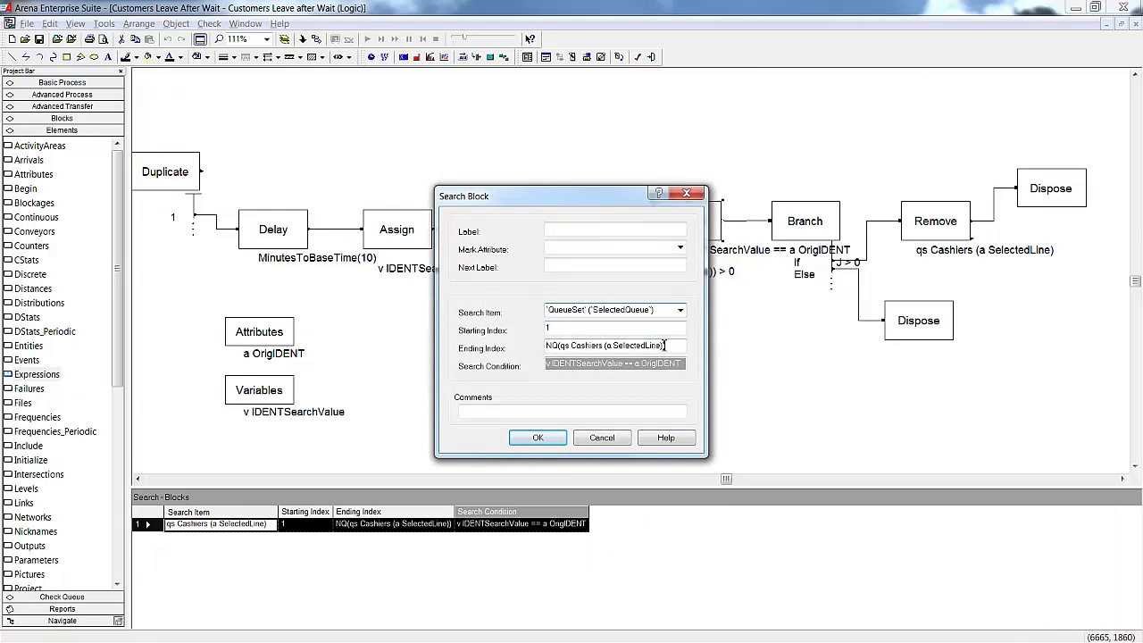
left_click_drag(664, 345, 571, 345)
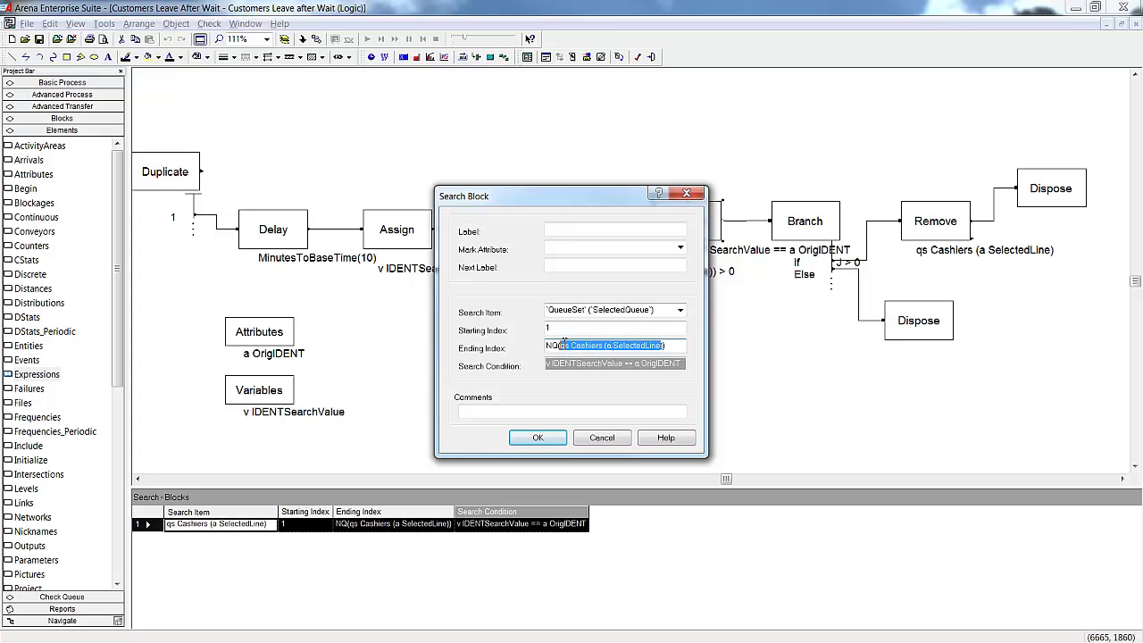
key("BackSpace")
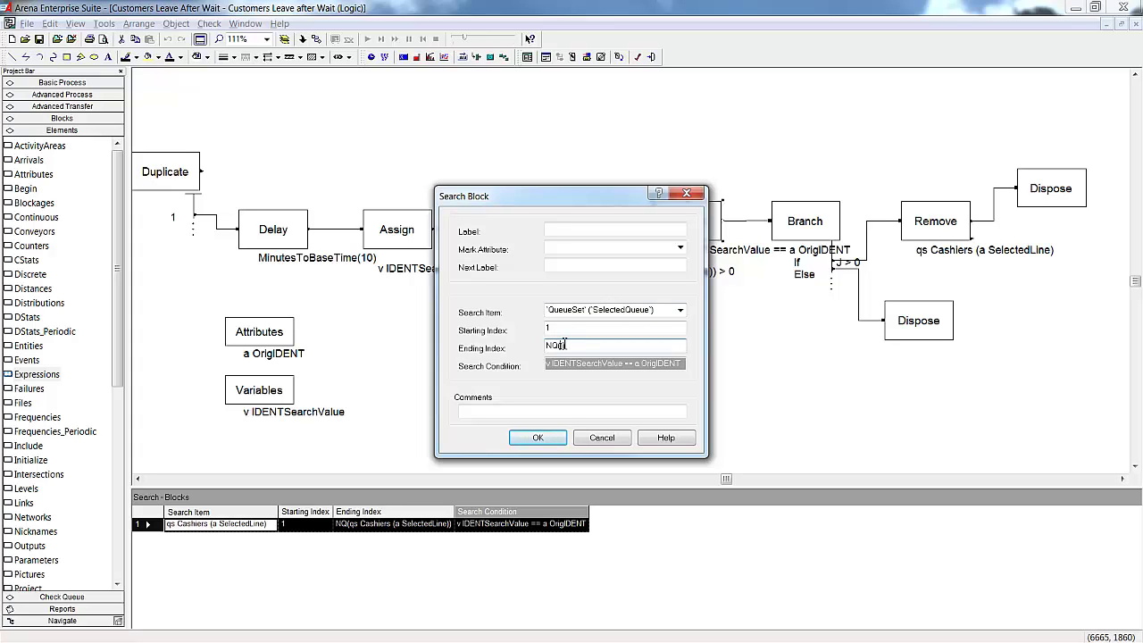
type("'QueueSet' ('SelectedQueue')")
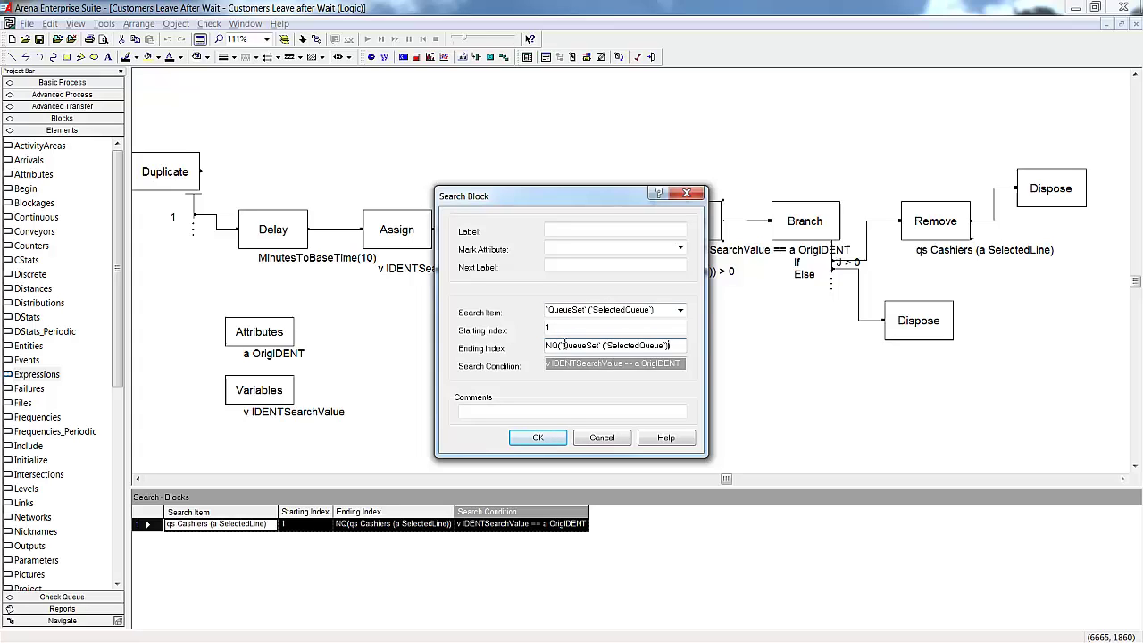
left_click(536, 437)
Set the Delay block's duration to `MaxTime`
double_click(268, 234)
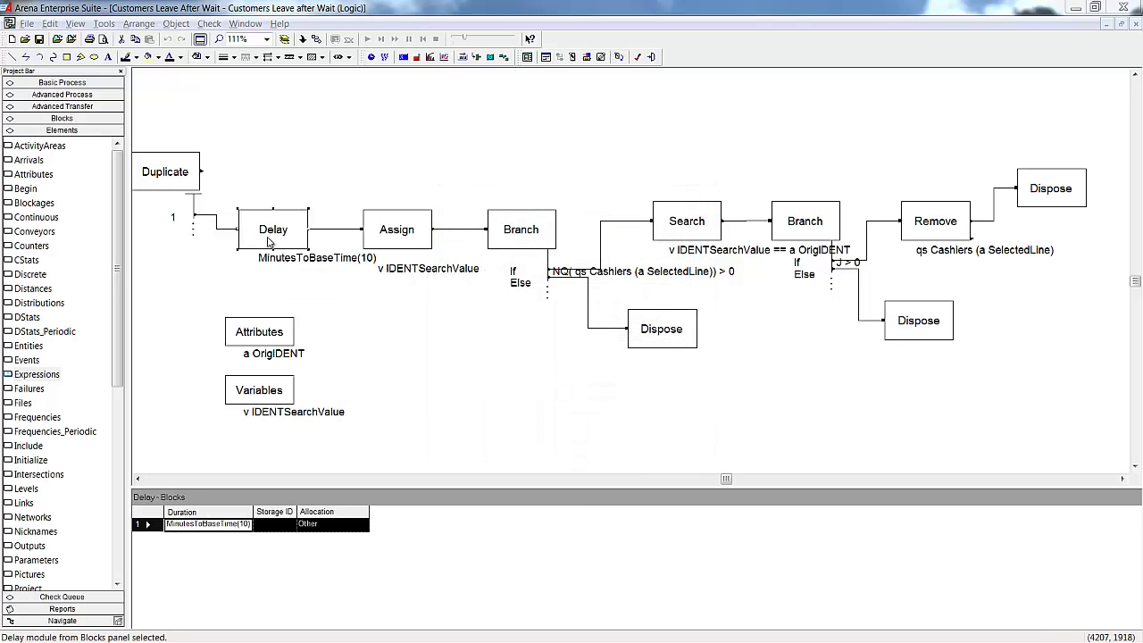
left_click_drag(649, 314, 475, 312)
type("1")
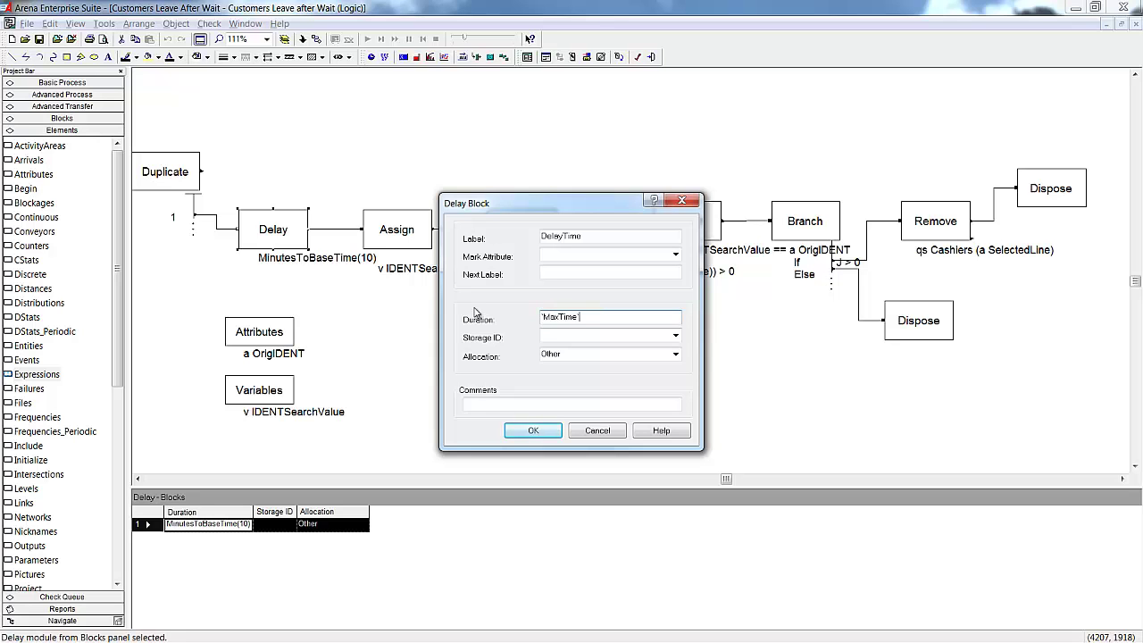
left_click(533, 431)
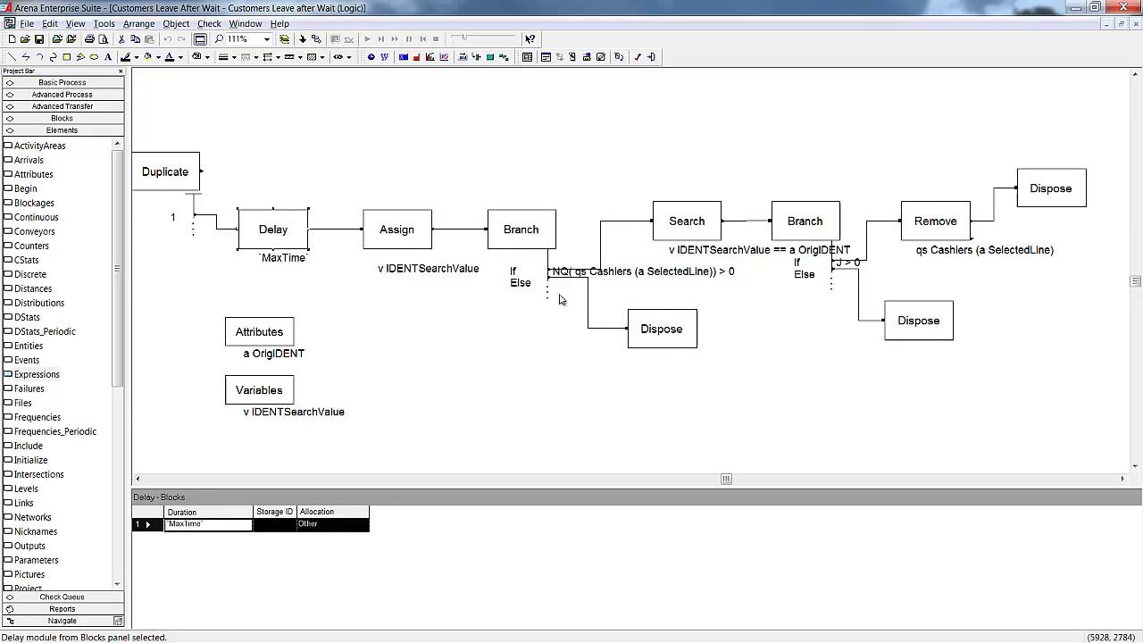
Add three hidden operands to the module dialog design
left_click(546, 57)
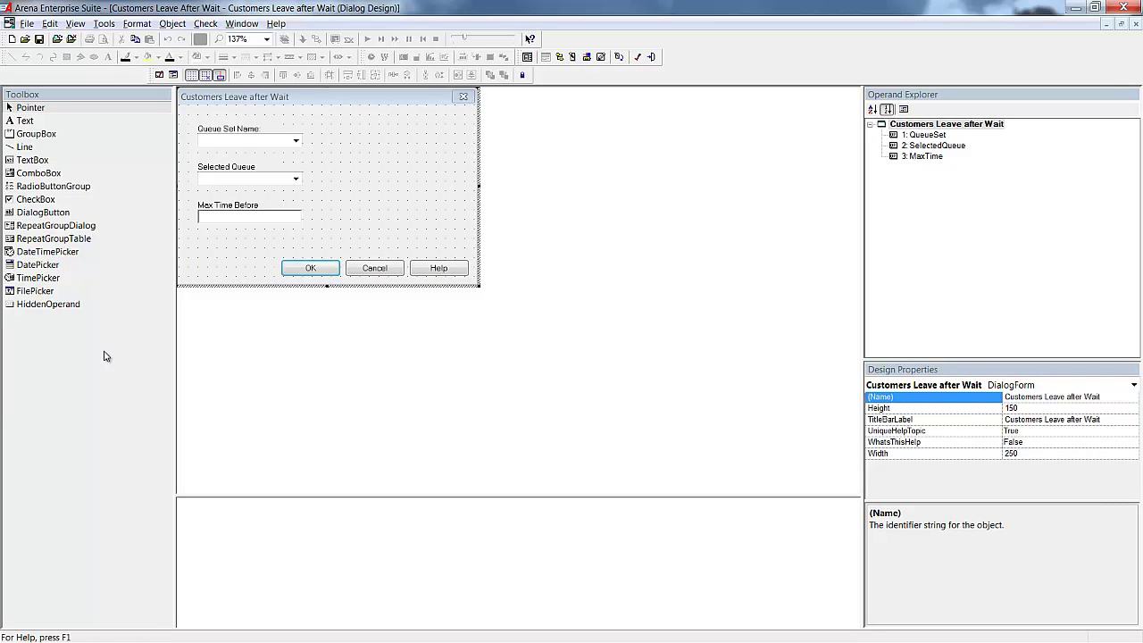
left_click(56, 304)
left_click(195, 516)
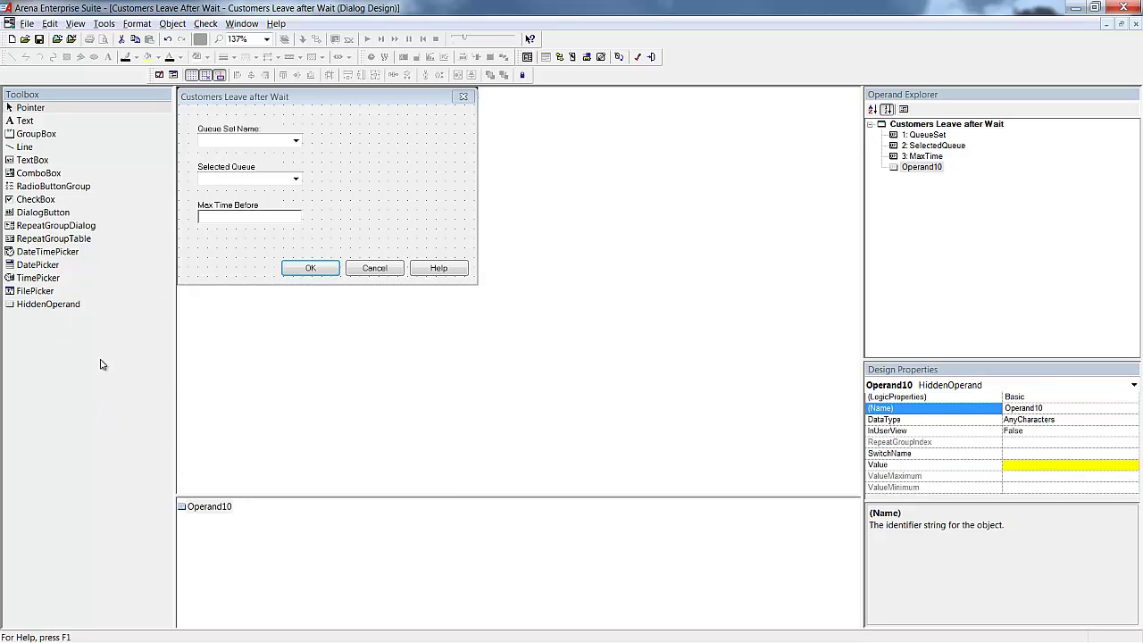
left_click(70, 311)
left_click(307, 534)
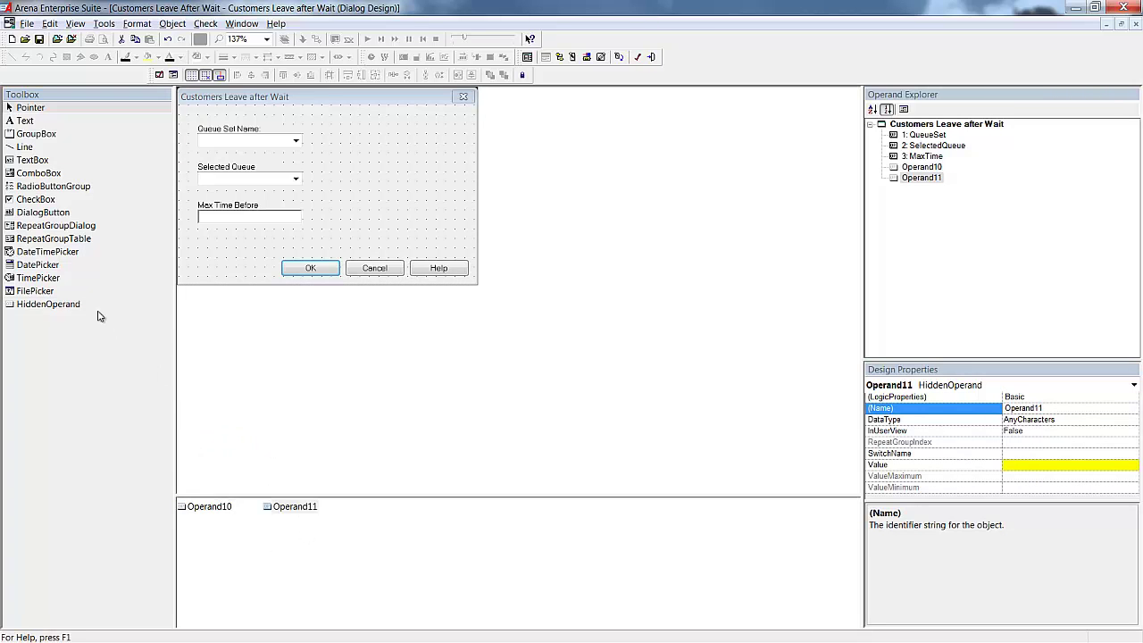
left_click(78, 312)
left_click(419, 534)
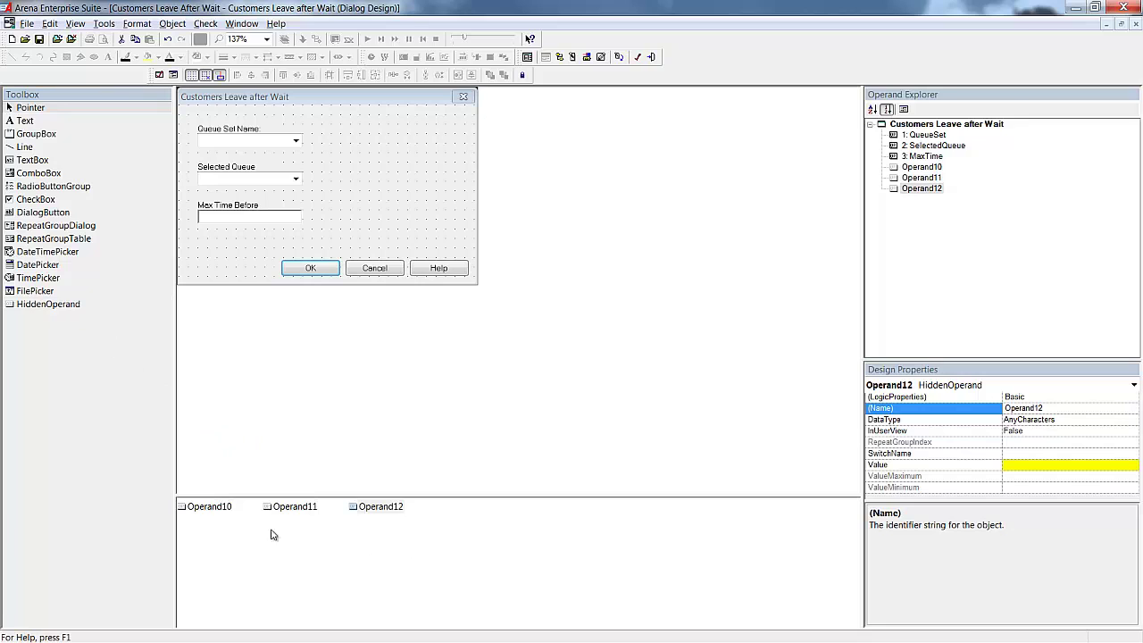
Make Operand10 an entry point and rename it Entry
left_click(206, 507)
left_click(1118, 397)
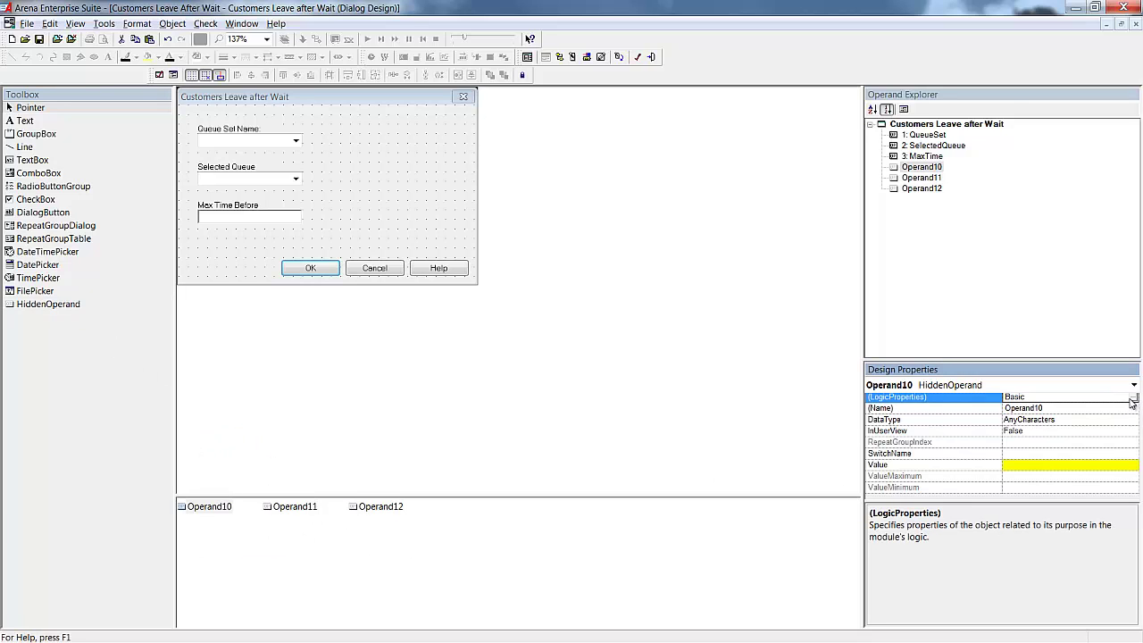
left_click(1133, 398)
left_click(675, 255)
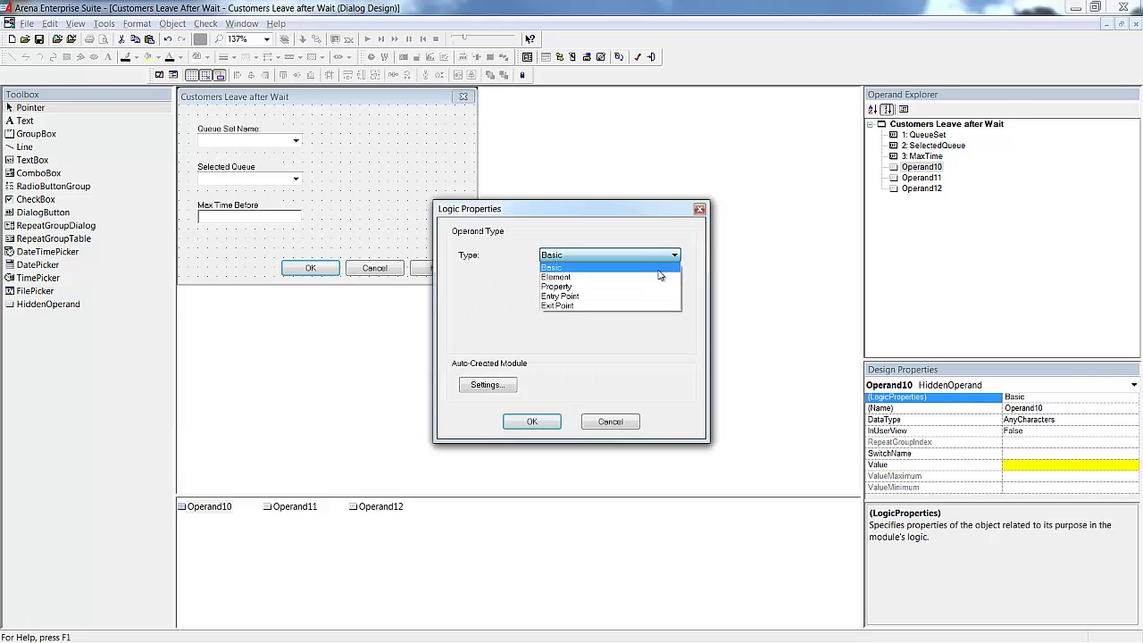
left_click(657, 291)
left_click(534, 422)
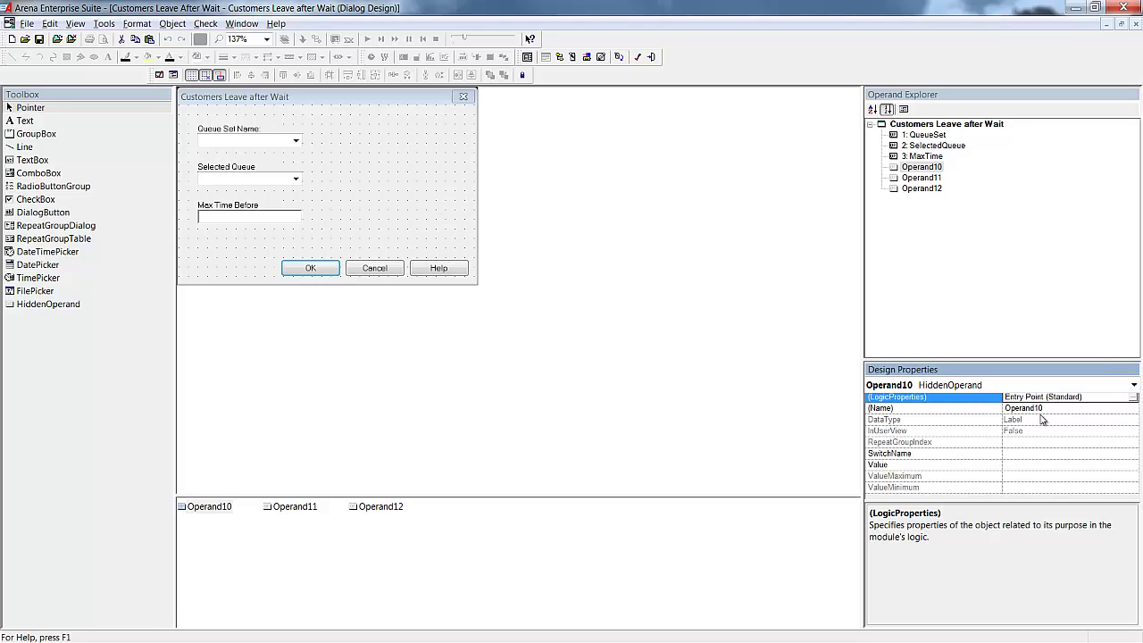
left_click(1051, 410)
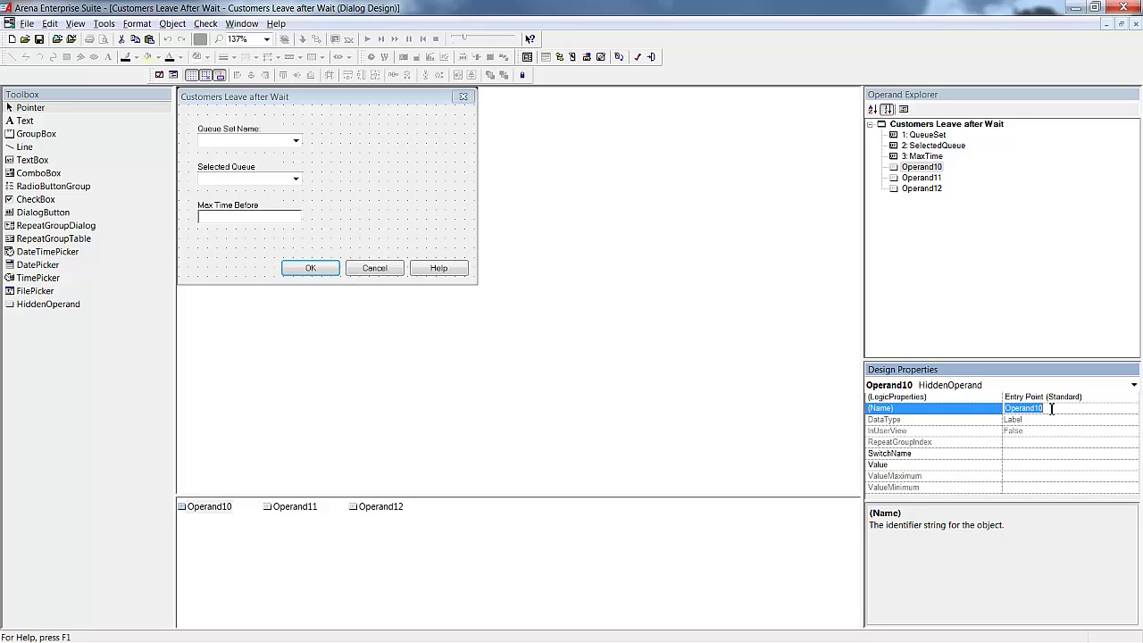
type("Entry")
Make Operand11 an exit point
left_click(305, 507)
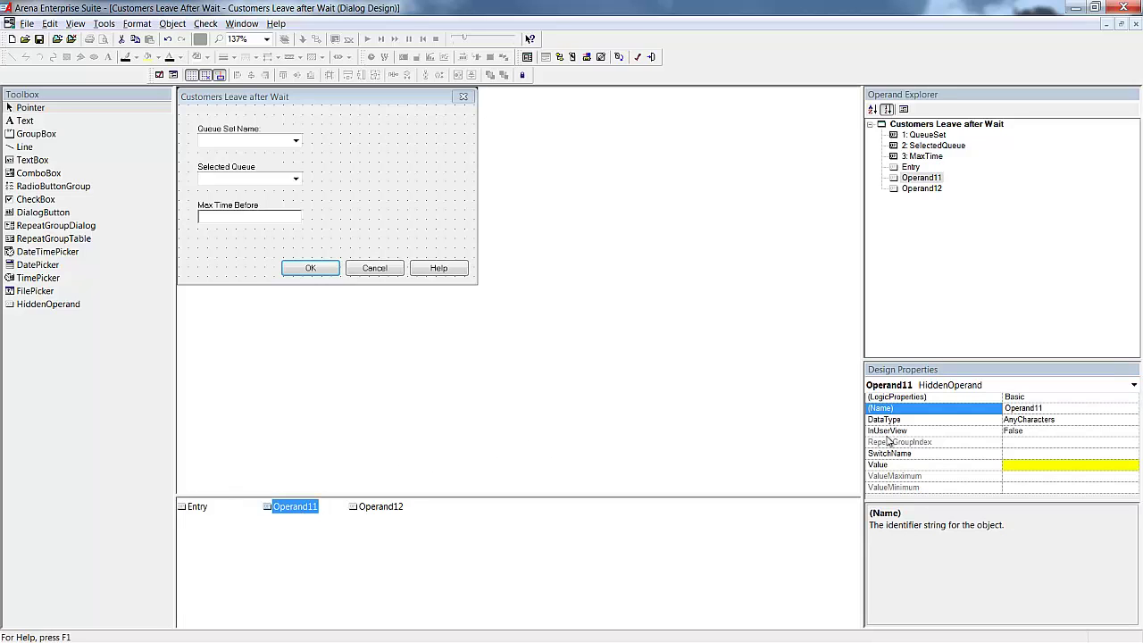
left_click(1126, 398)
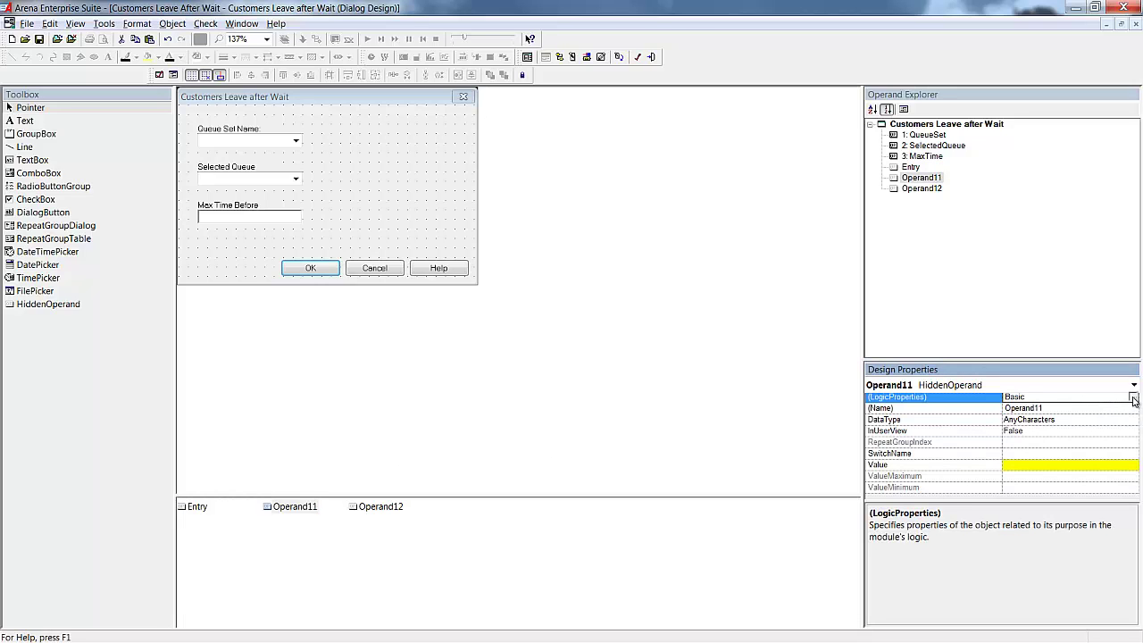
left_click(1132, 398)
left_click(676, 256)
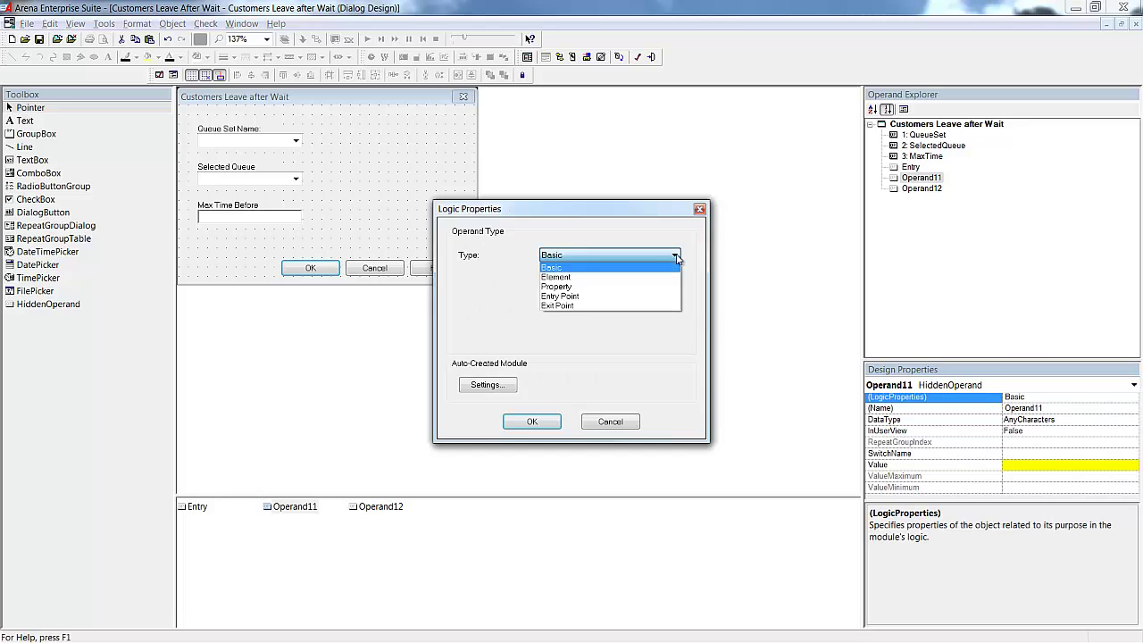
left_click(650, 313)
left_click(533, 421)
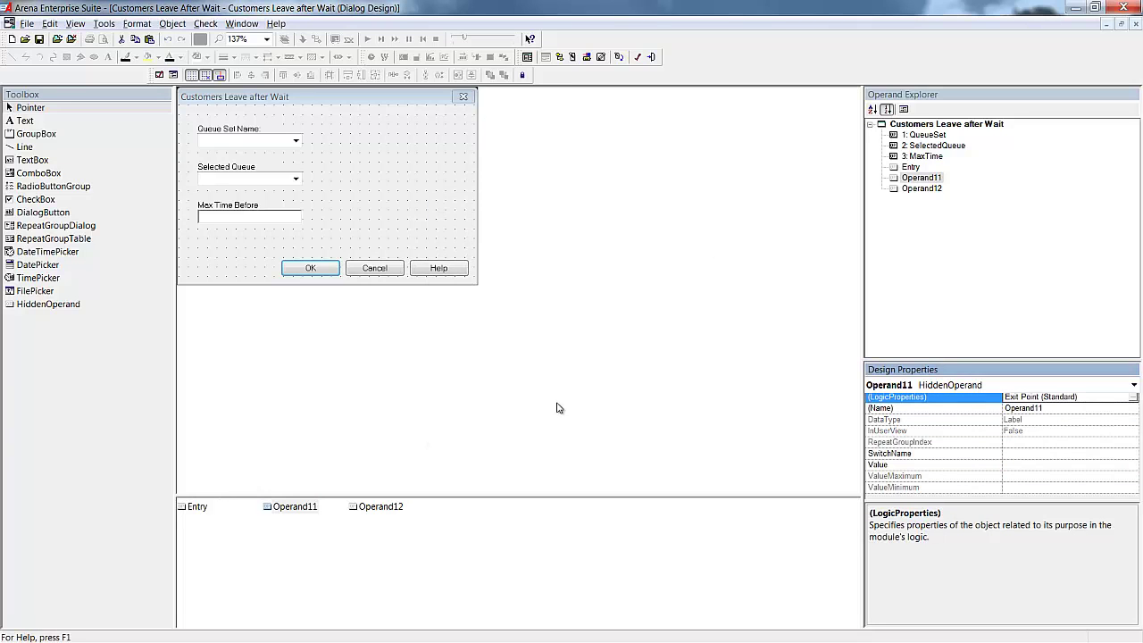
In the module's logic view, label the first Assign block 'Entry' and confirm its settings
left_click(572, 56)
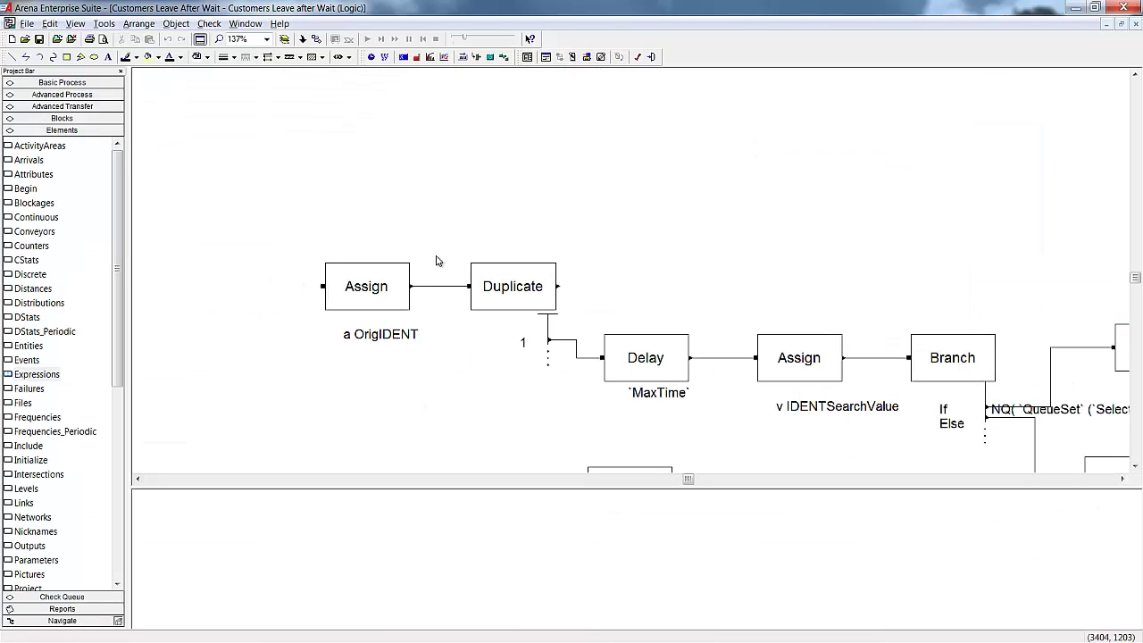
double_click(371, 298)
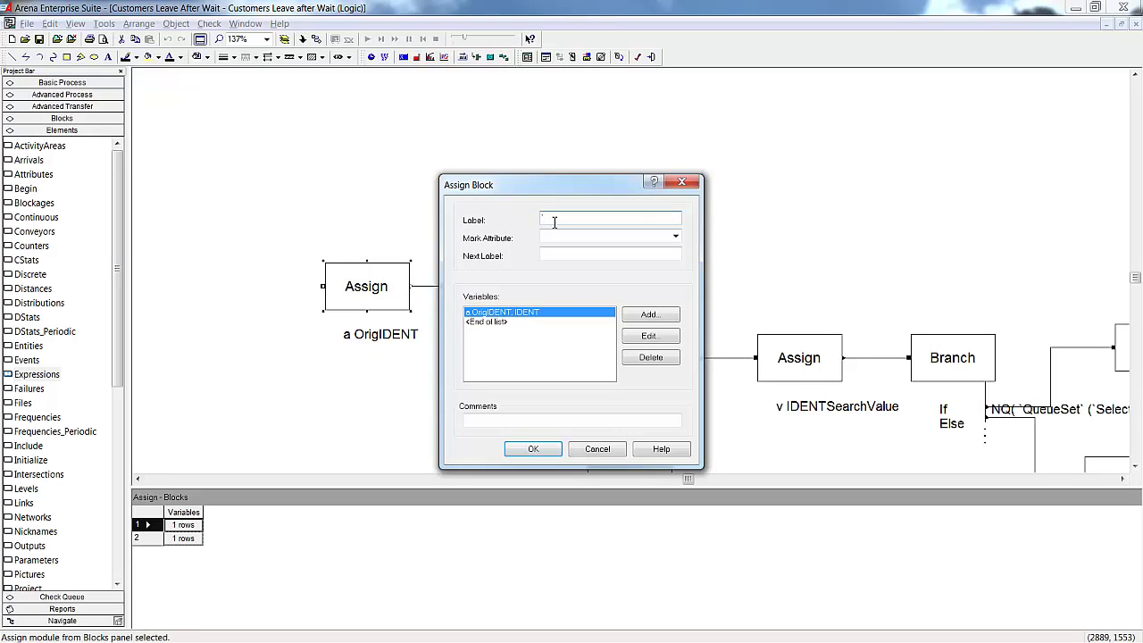
left_click(532, 449)
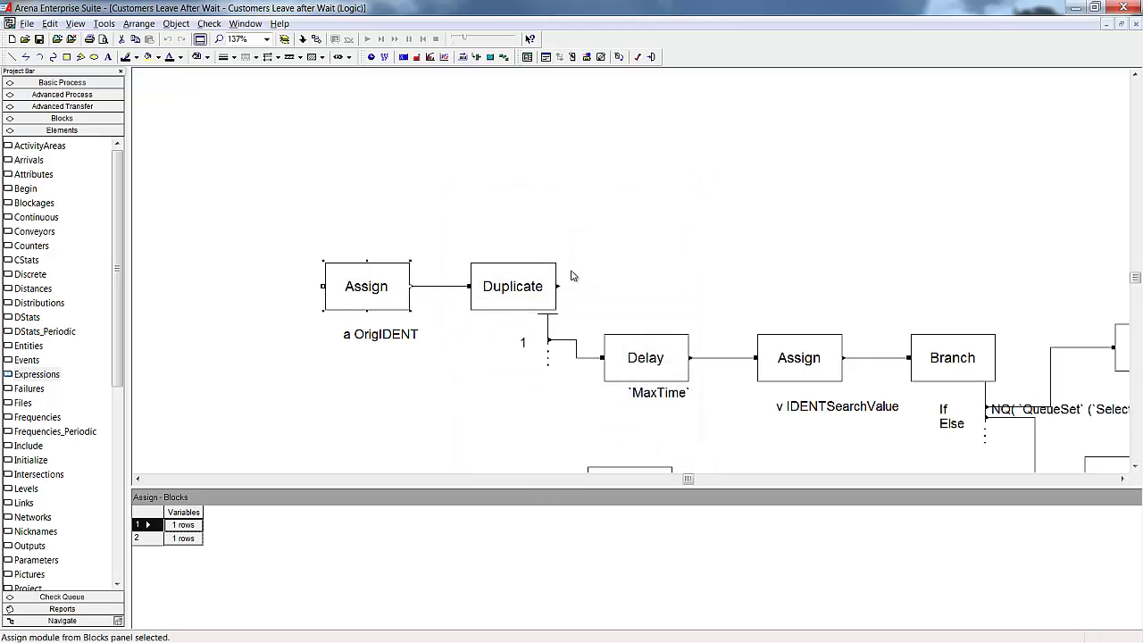
Nudge the user view's entry point up-left, then review the Duplicate and Remove block settings unchanged
left_click(586, 57)
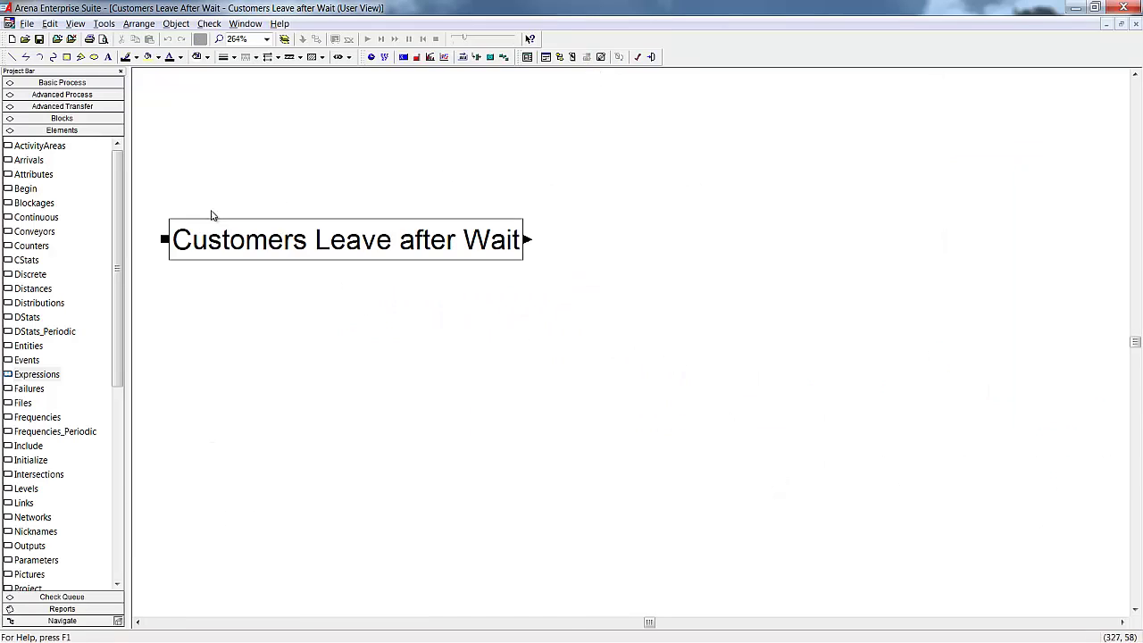
mouse_move(166, 242)
left_mouse_down()
mouse_move(166, 256)
mouse_move(161, 236)
left_mouse_up()
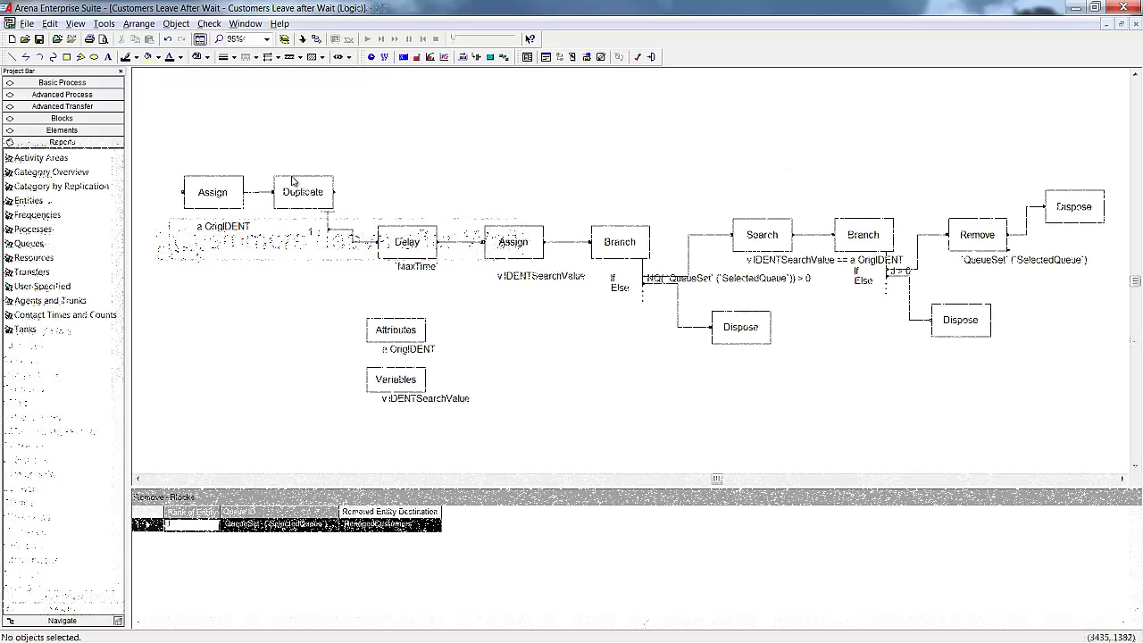
double_click(298, 191)
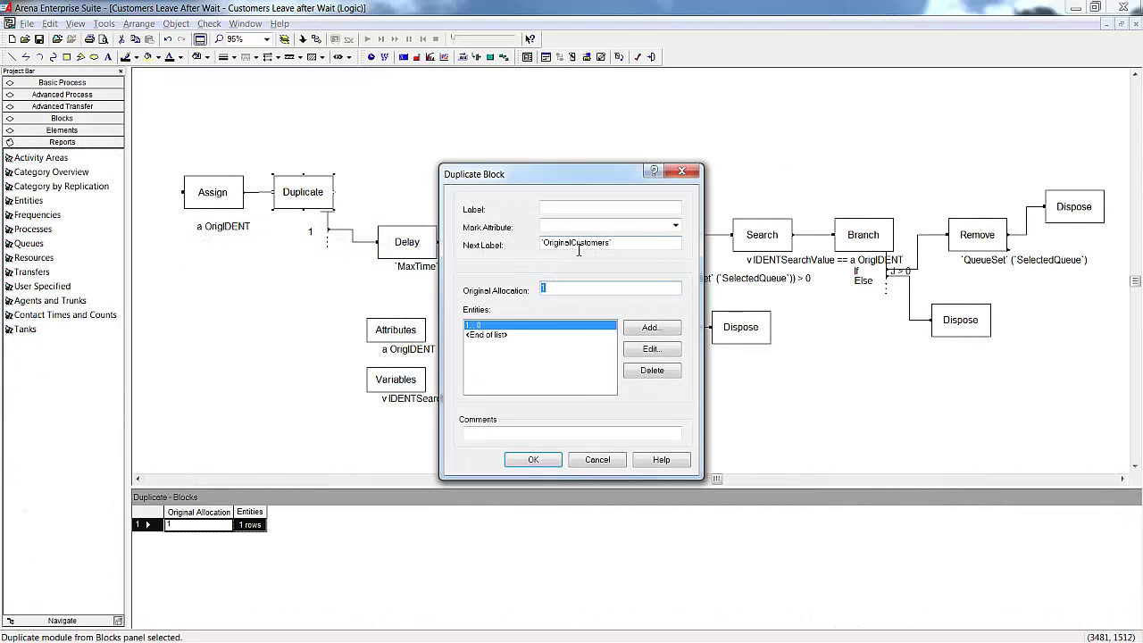
left_click(596, 456)
double_click(979, 235)
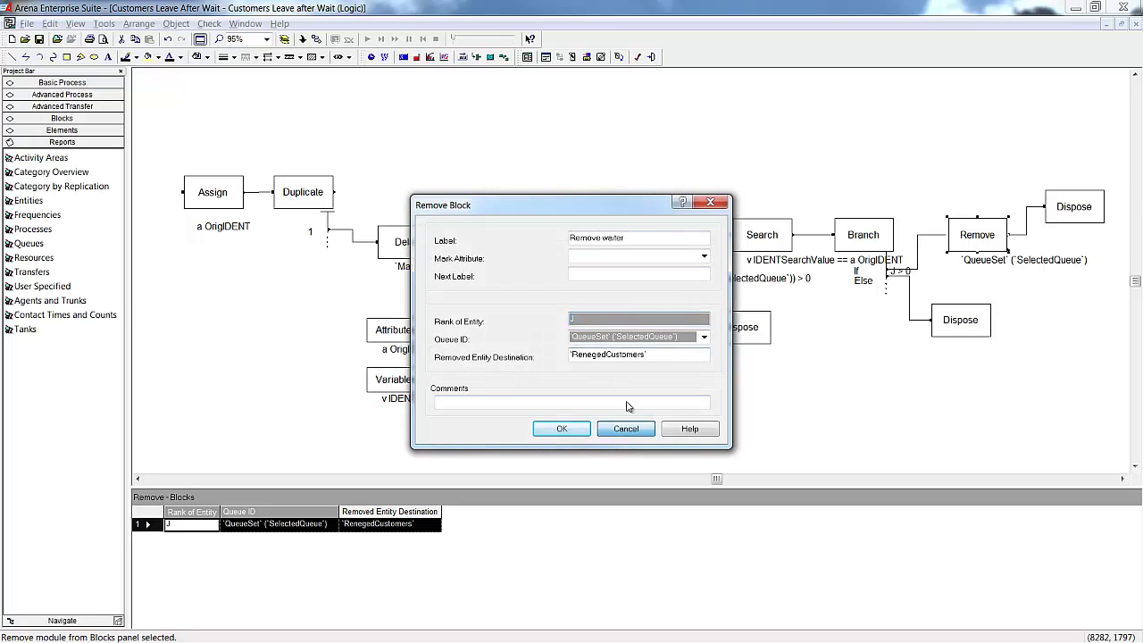
left_click(626, 429)
left_click(588, 57)
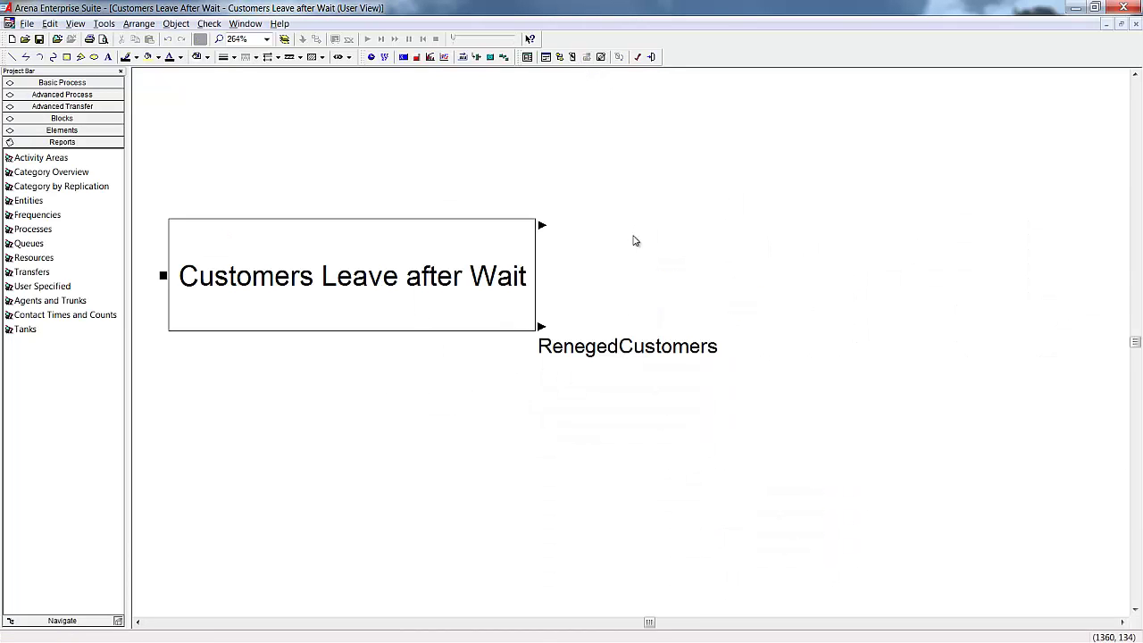
Check the template for errors, generate its .tpo file, and reopen Arena Professional Edition Model v3
left_click(637, 59)
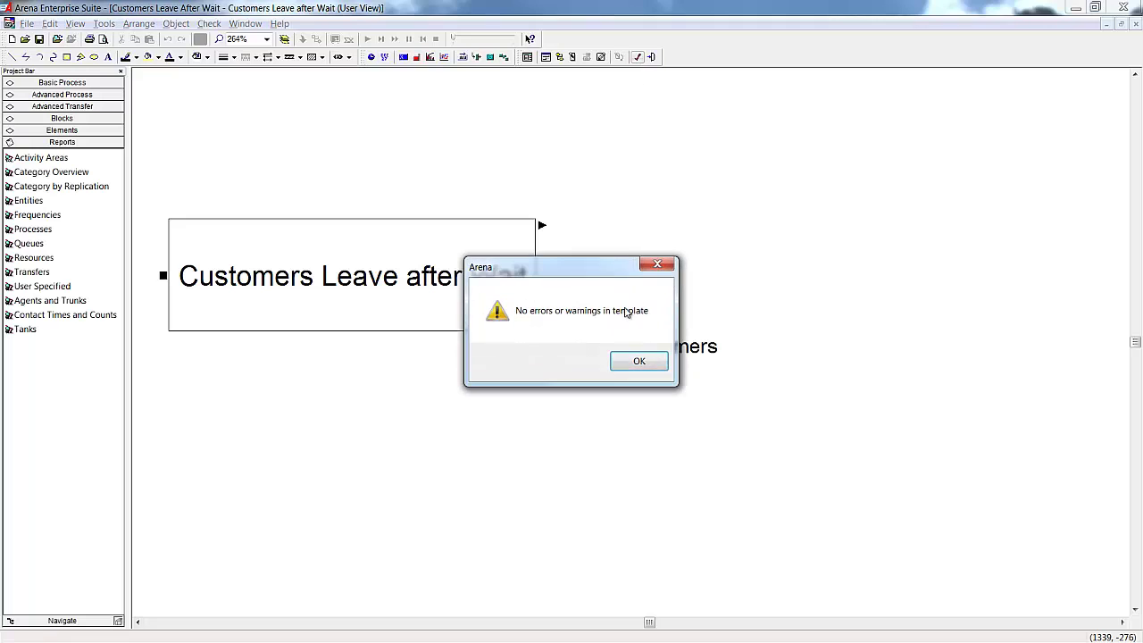
left_click(640, 362)
left_click(653, 58)
left_click(639, 360)
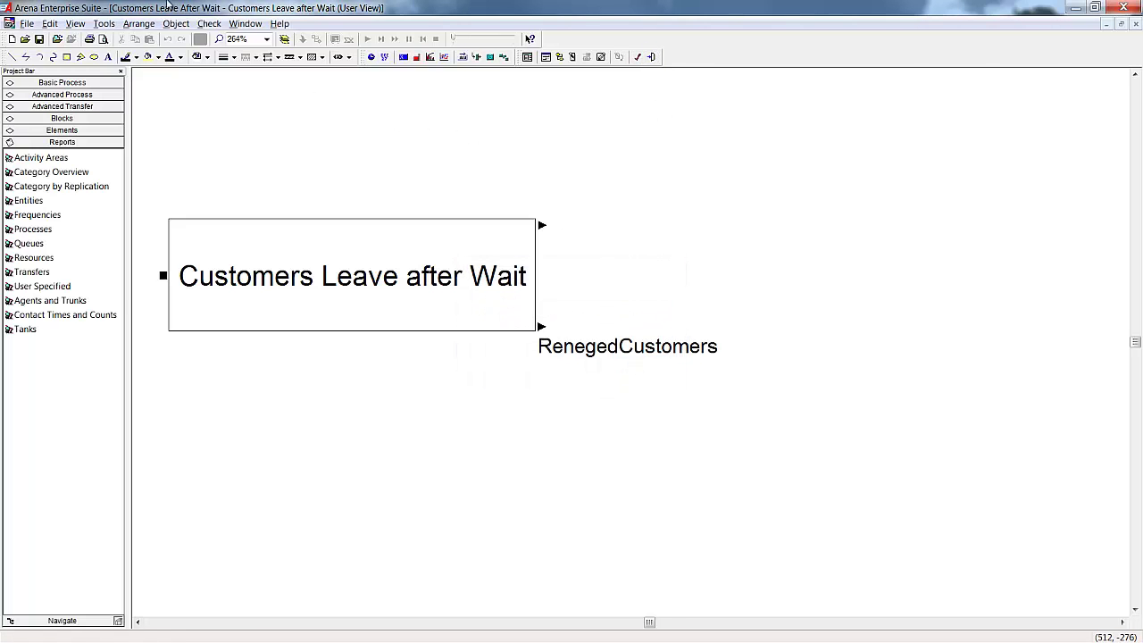
left_click(27, 23)
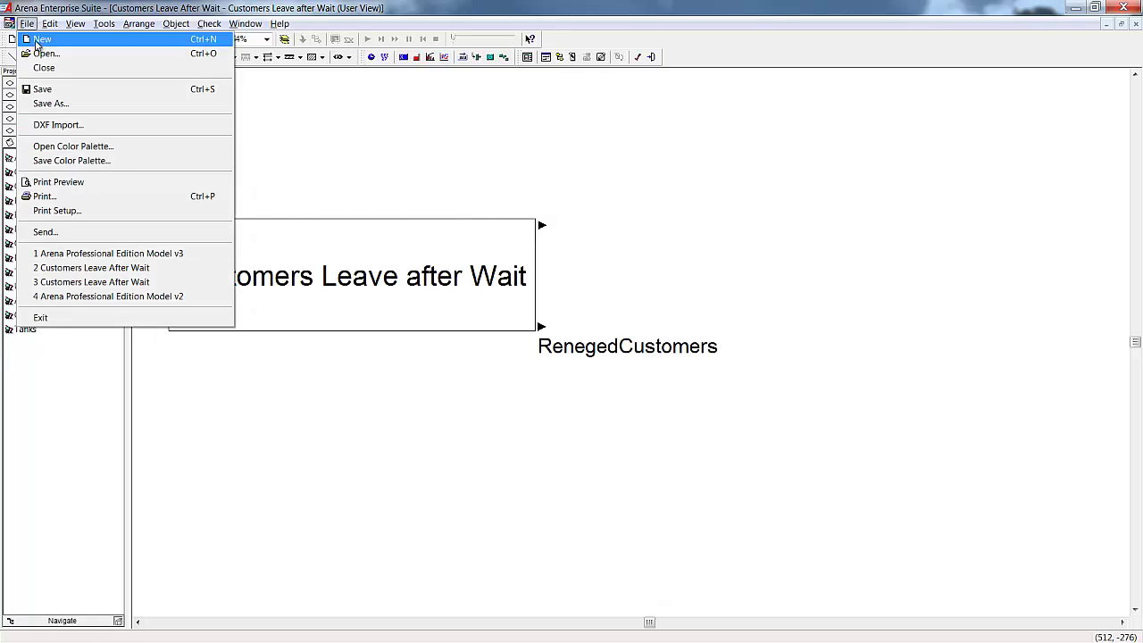
left_click(168, 254)
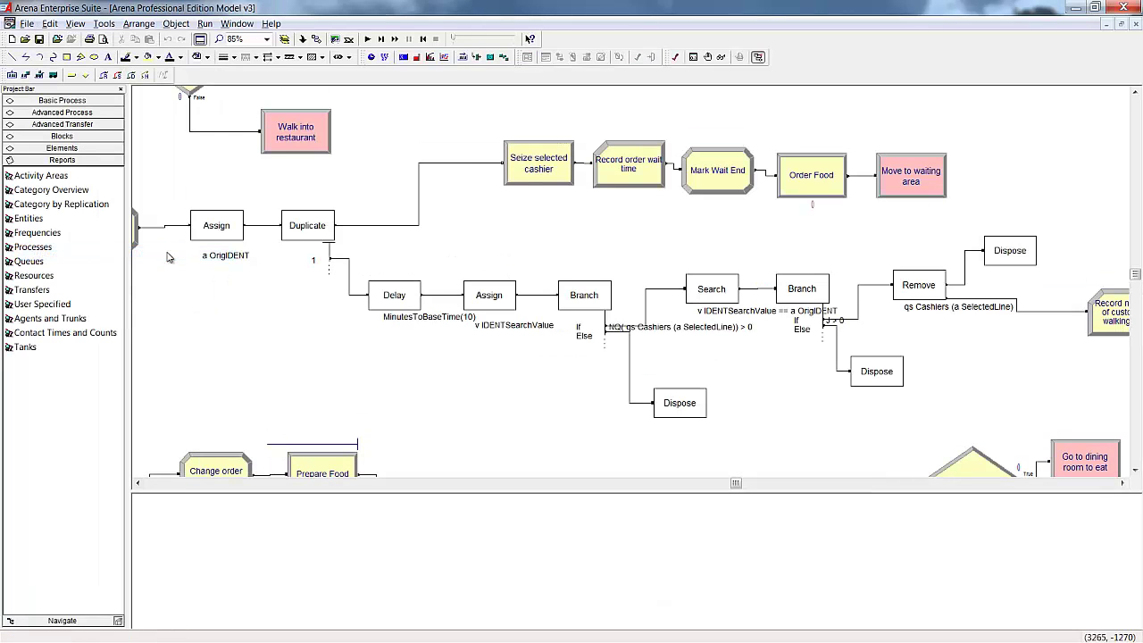
Attach Customers Leave After Wait.tpo, delete the old reneging blocks, and place the new module there
left_click(57, 39)
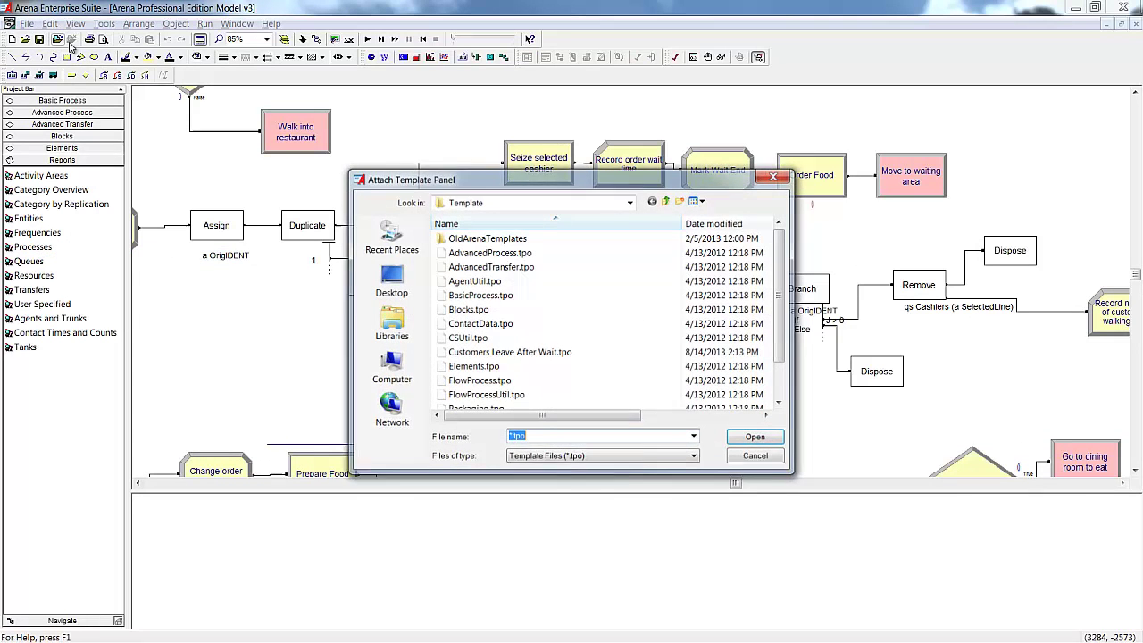
double_click(496, 354)
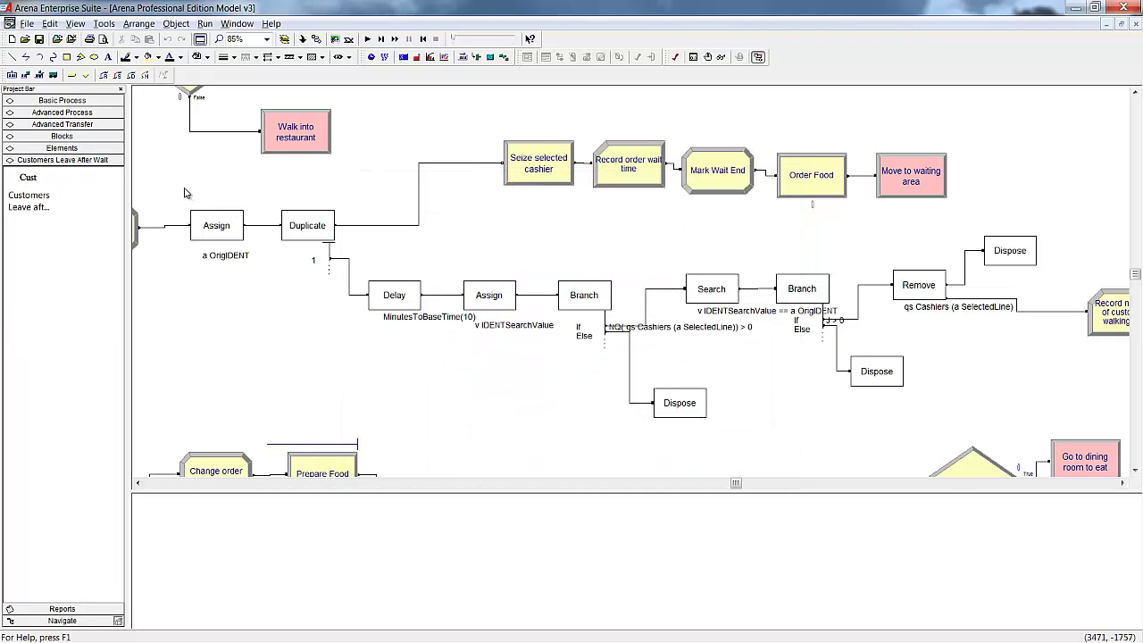
left_click_drag(171, 185, 1057, 447)
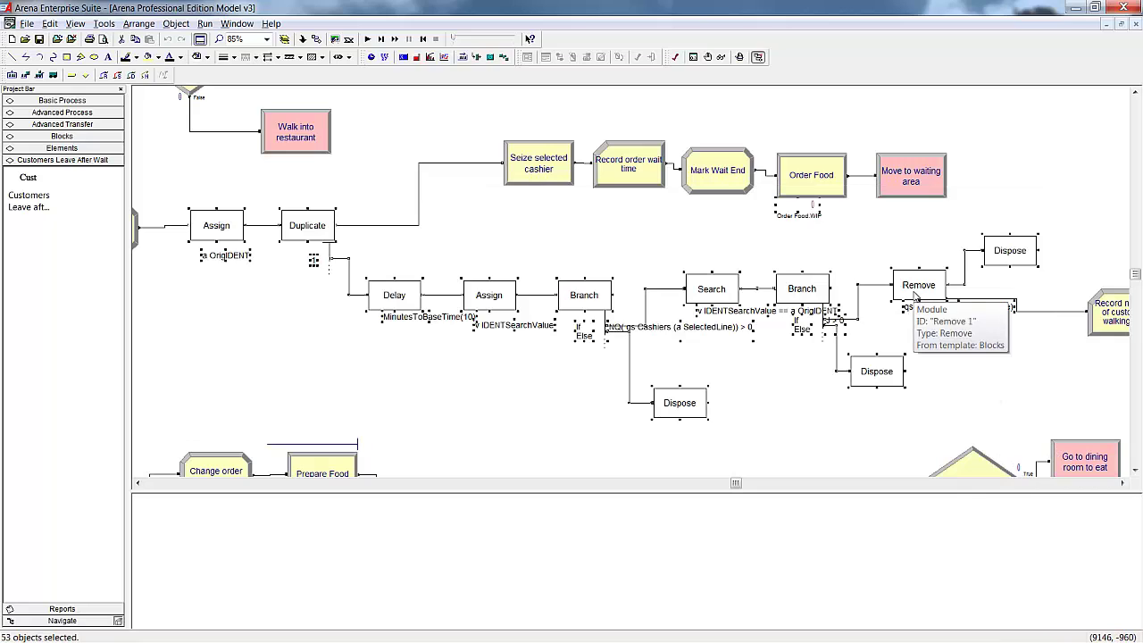
key("Delete")
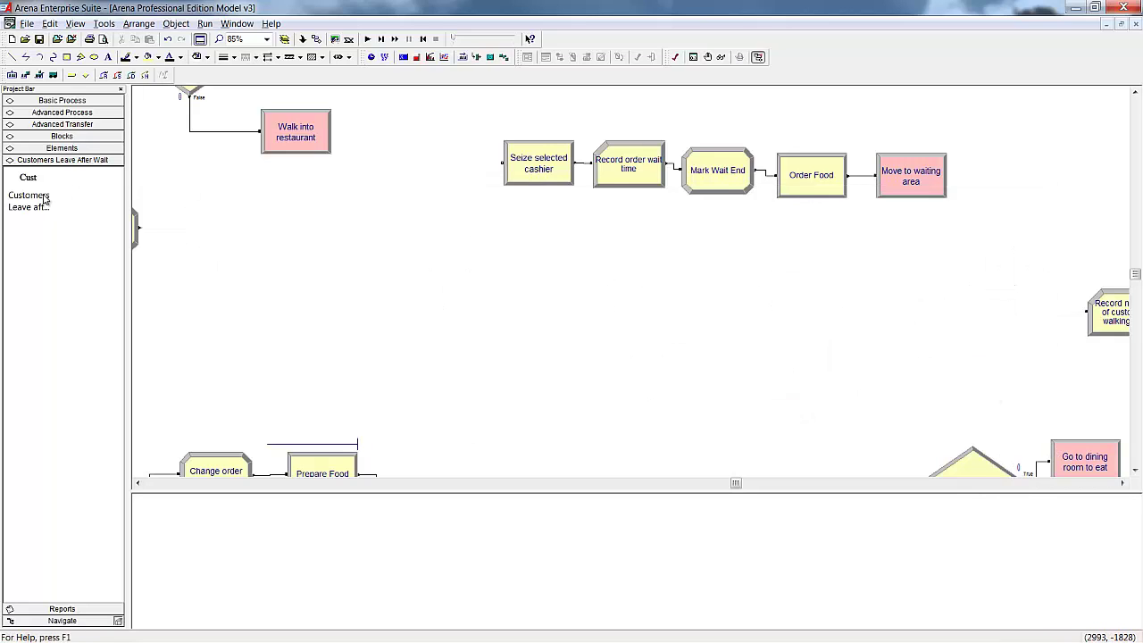
left_click_drag(27, 201, 292, 244)
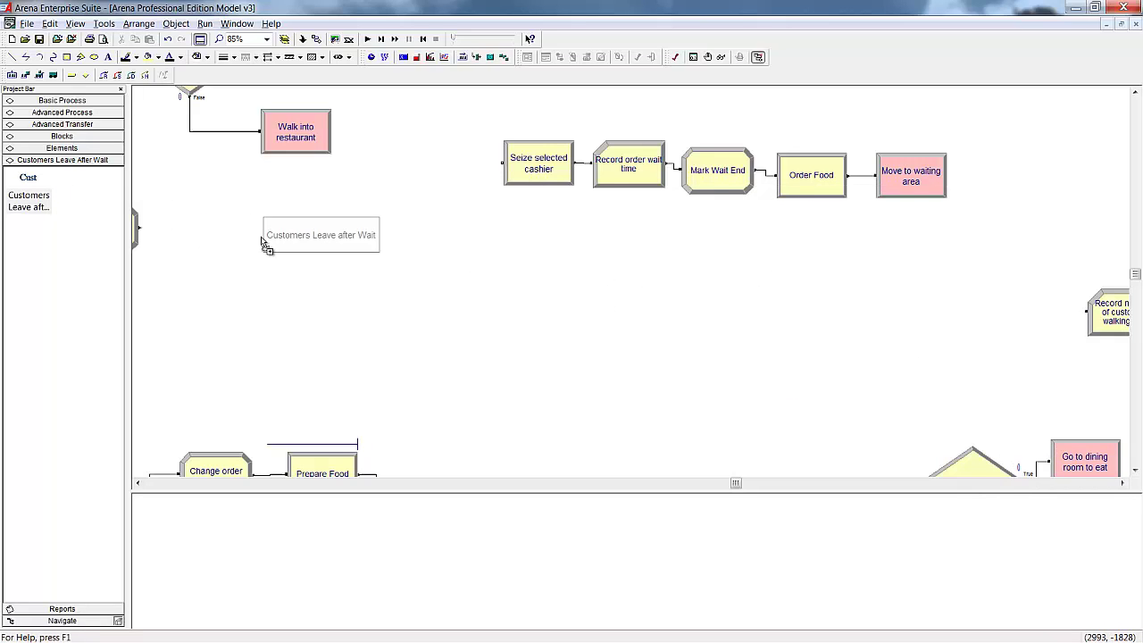
Set the module's Queue Set to qs Cashiers, Selected Queue to SelectedLine, and Max Time to 10
double_click(311, 237)
left_click(539, 277)
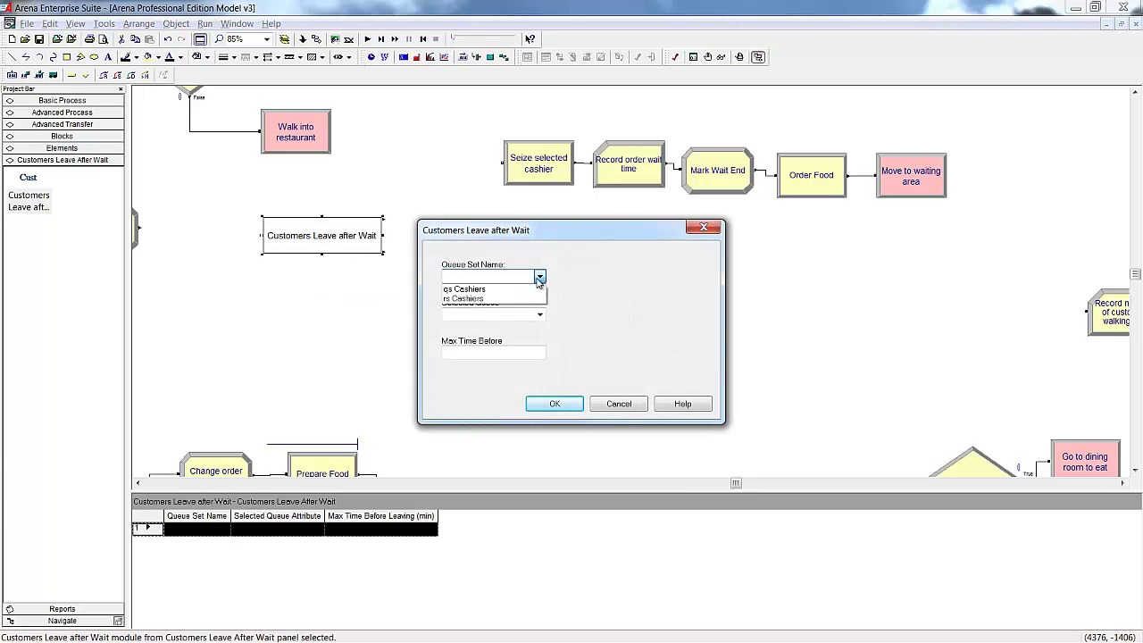
left_click(534, 289)
left_click(540, 314)
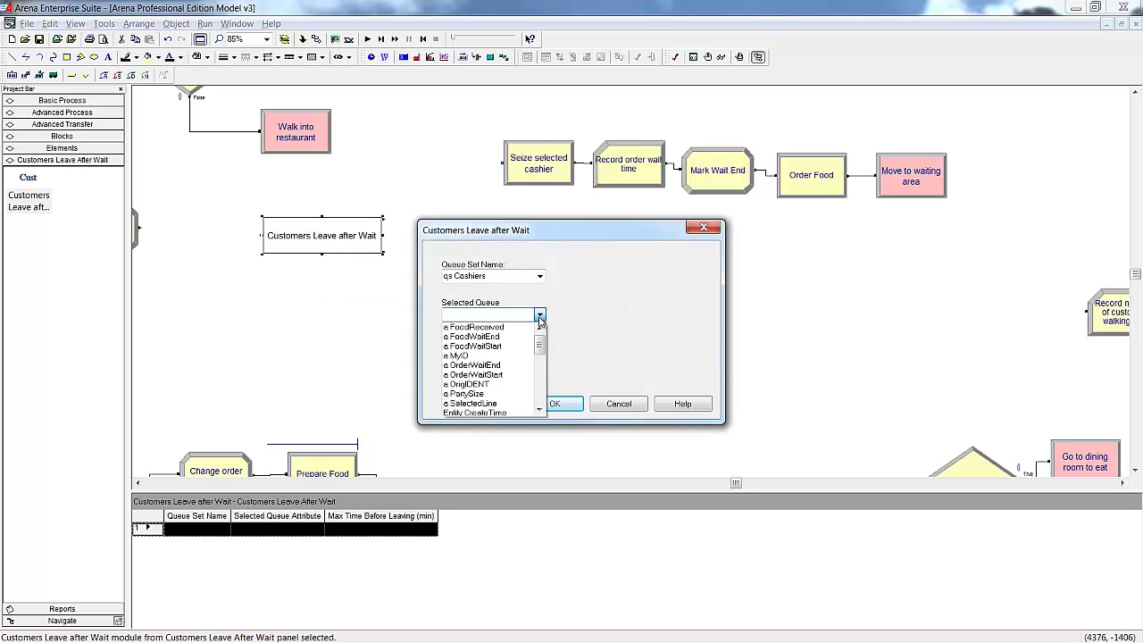
left_click(525, 403)
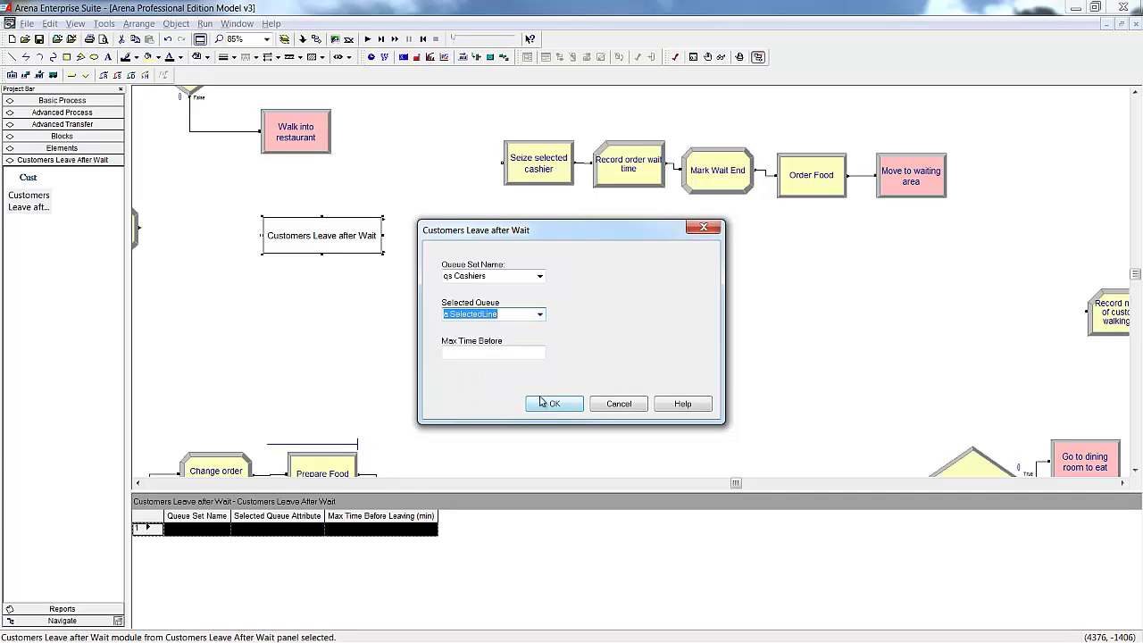
left_click(527, 354)
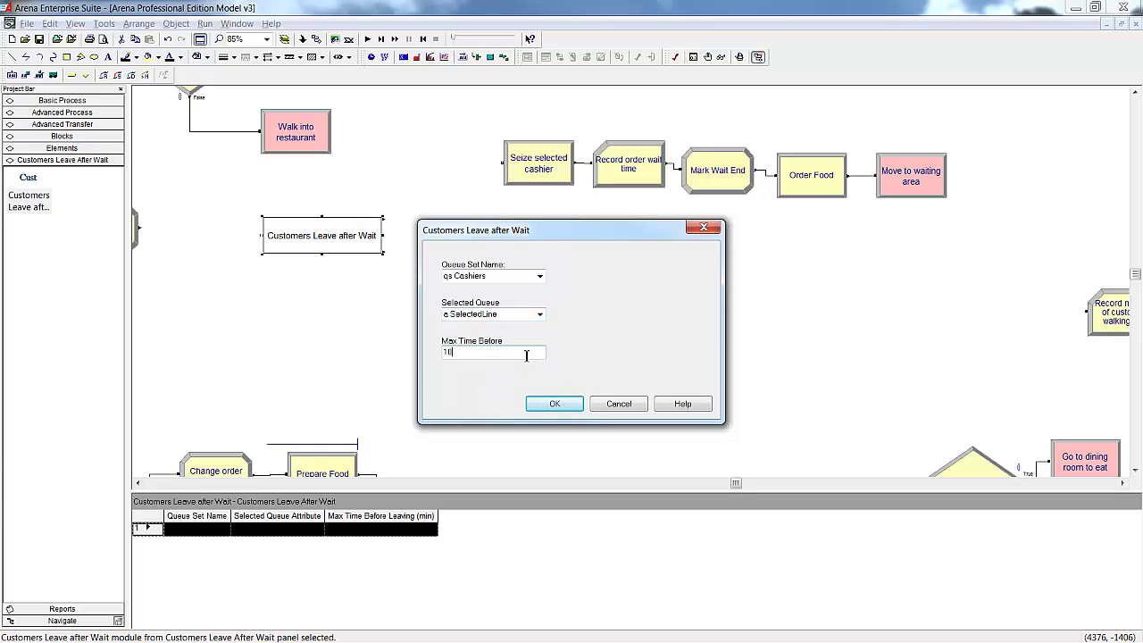
type("10")
key("Return")
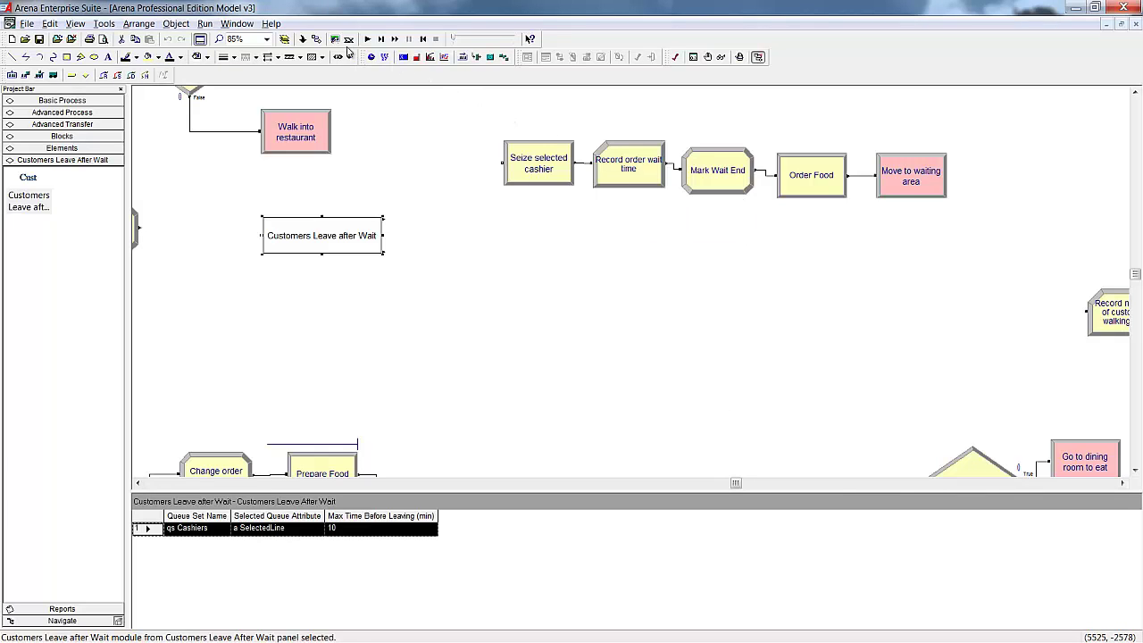
Connect the module to the incoming flow, Seize selected cashier and walk-out recording, then check the model
left_click(317, 38)
left_click(138, 228)
left_click(257, 236)
left_click(384, 219)
left_click(502, 162)
left_click(384, 252)
left_click(1087, 311)
key("Escape")
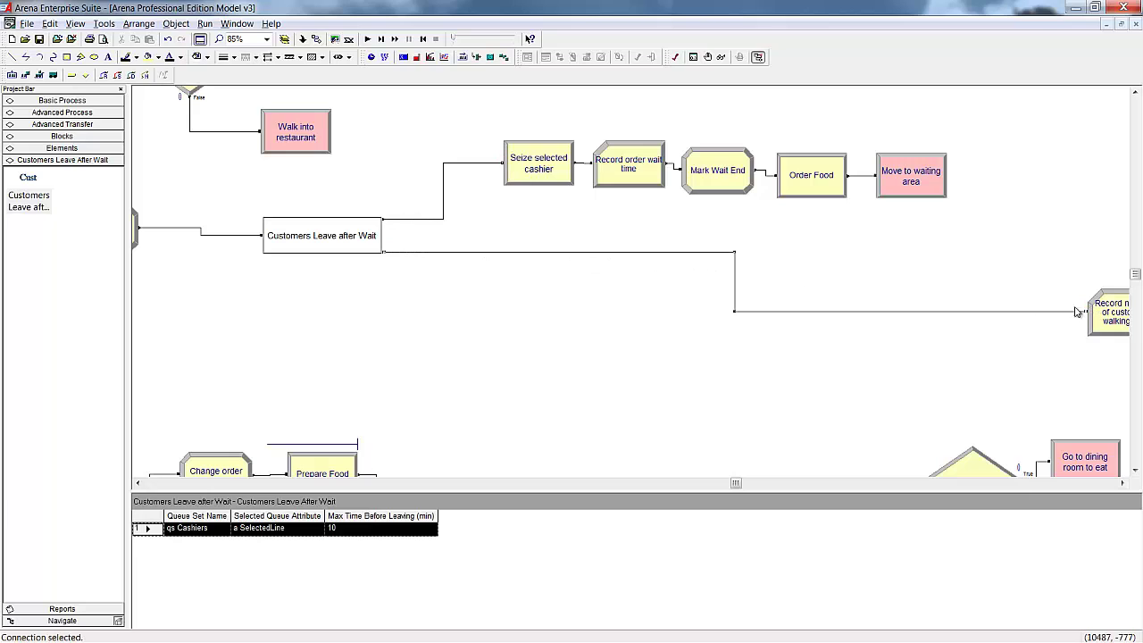
left_click(679, 61)
left_click(689, 365)
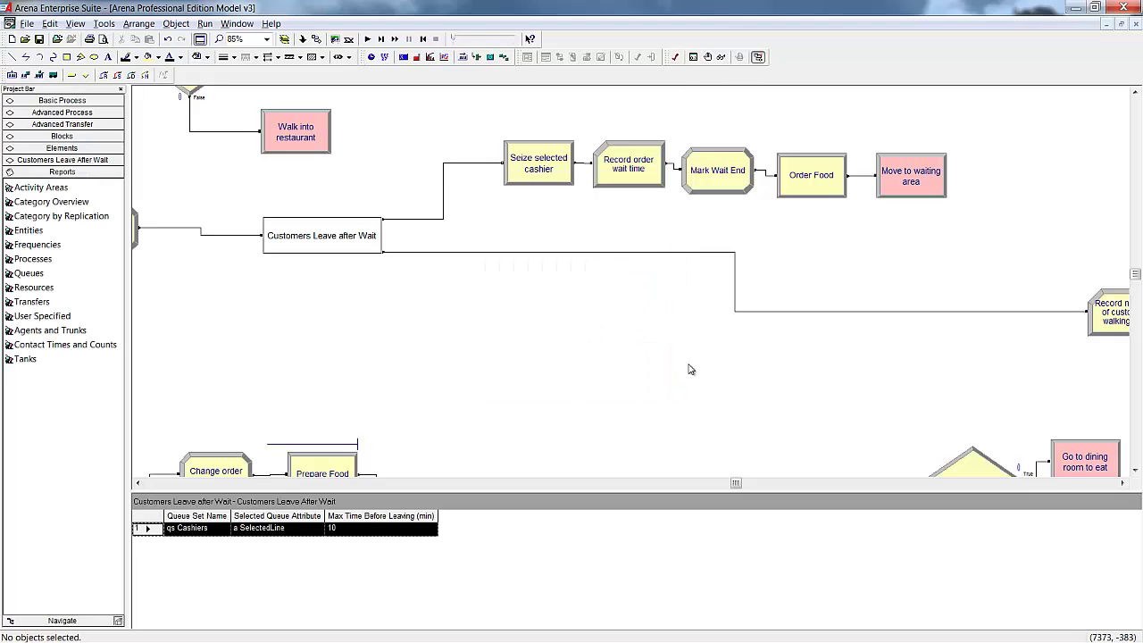
Attach the FlowProcess.tpo and Packaging.tpo template panels to the model
left_click(63, 42)
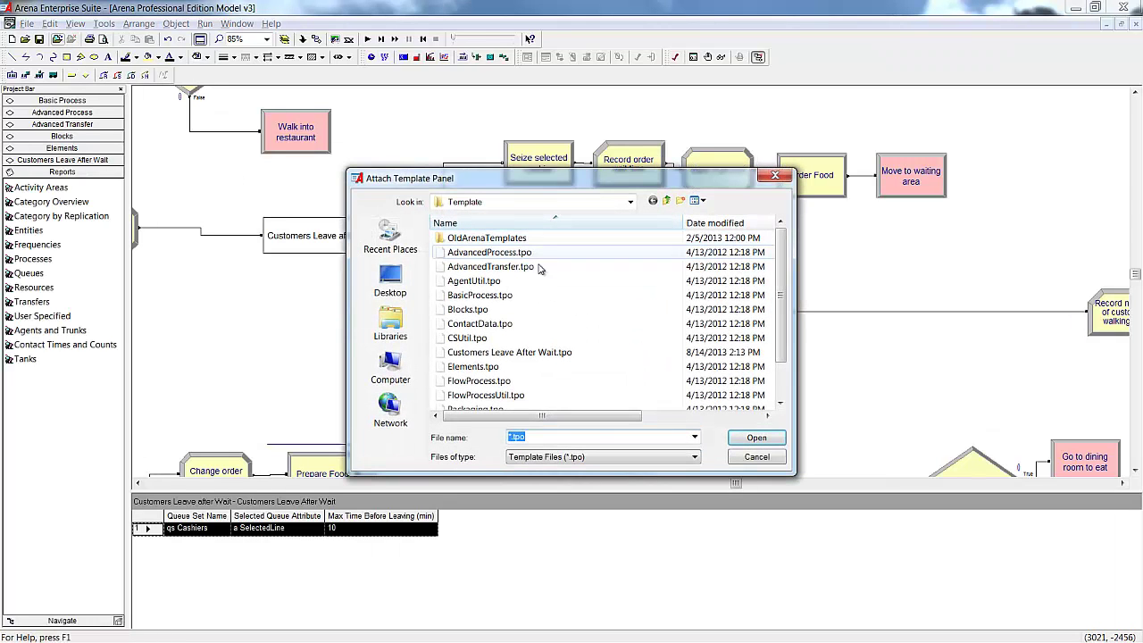
double_click(479, 381)
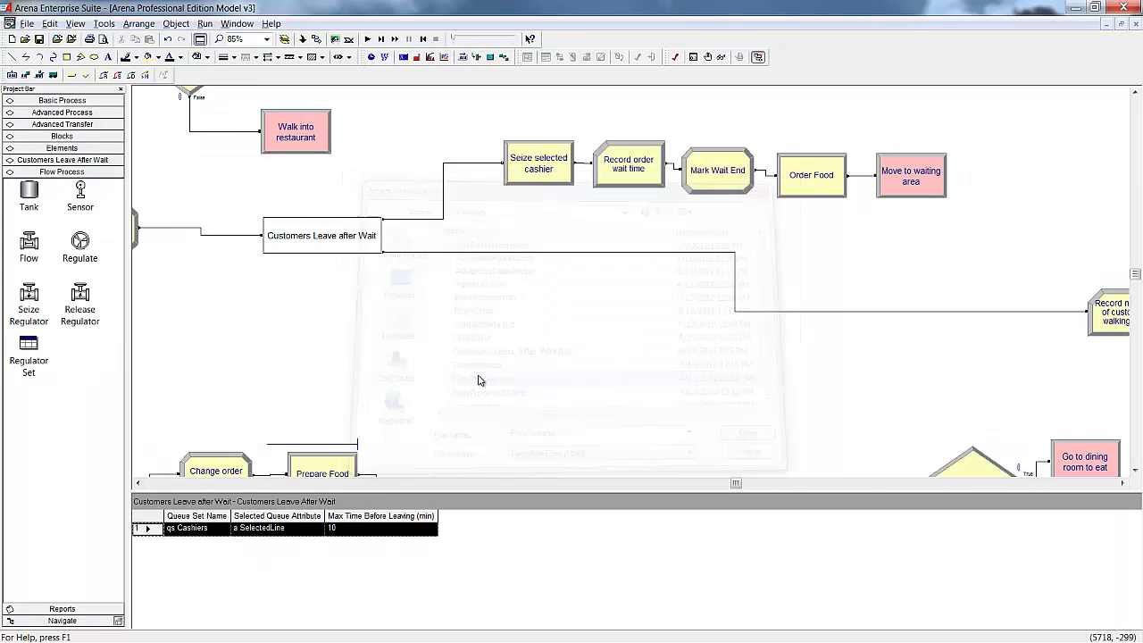
left_click(57, 39)
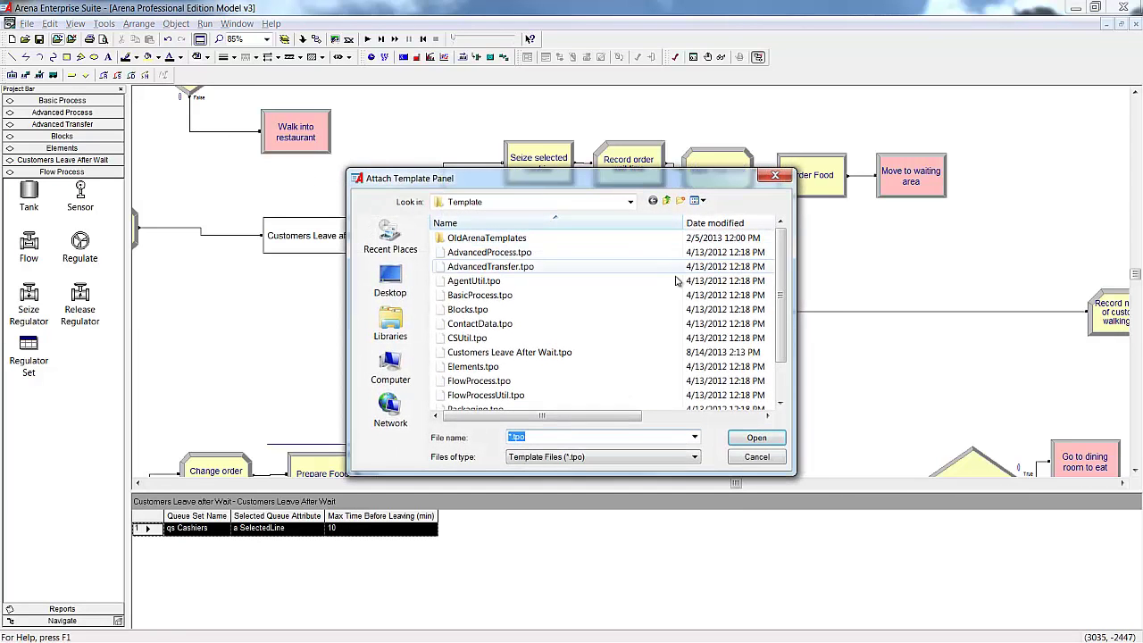
left_click_drag(782, 295, 783, 328)
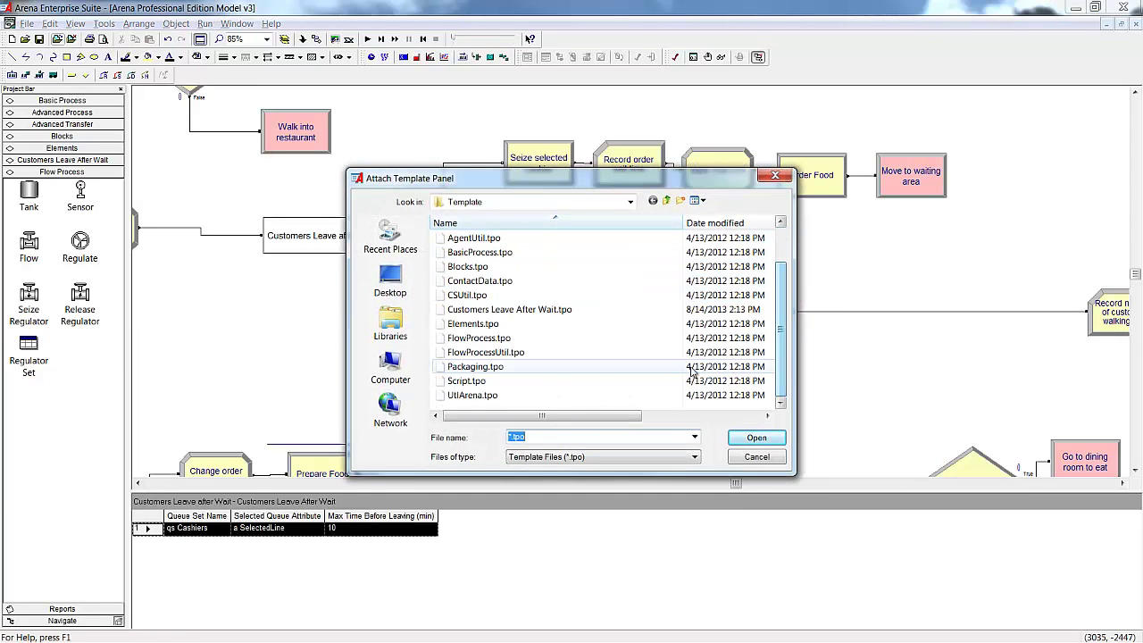
double_click(523, 368)
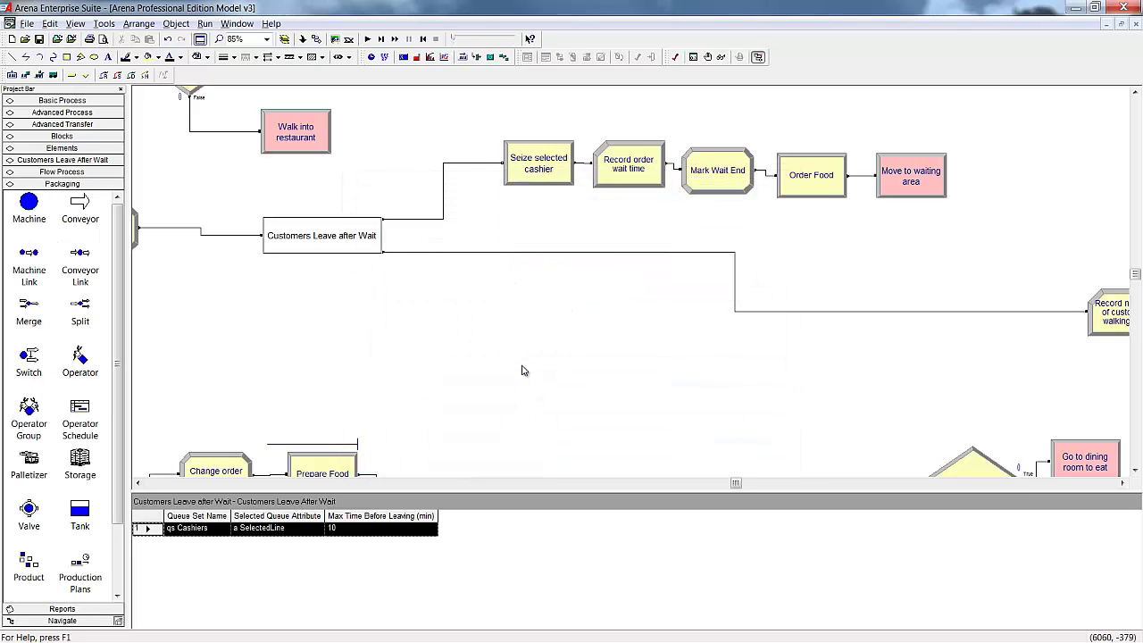